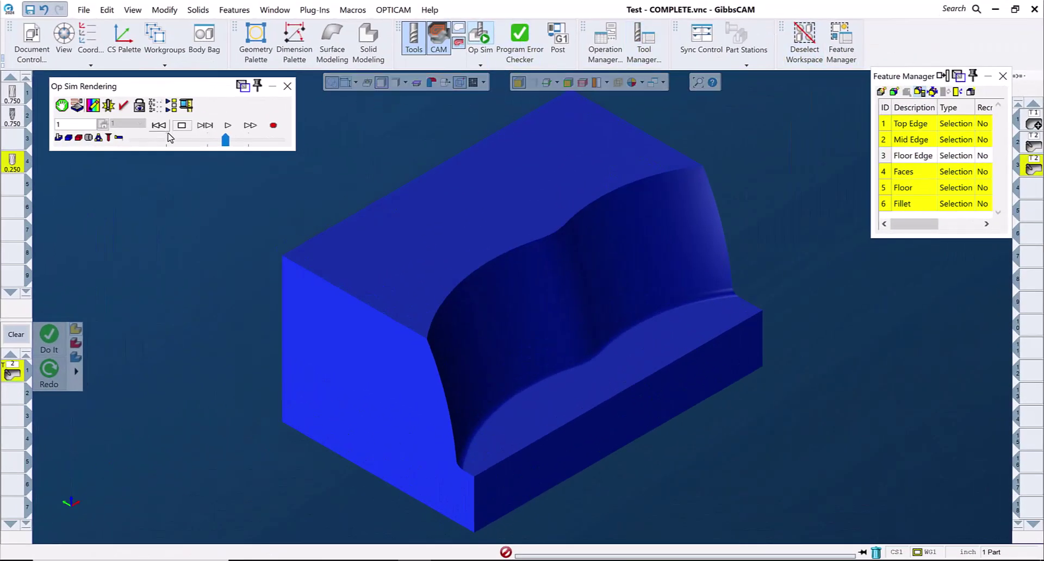
Play the wall-finishing simulation at higher speed, clear the selection, and fast-forward to the end
{"action": "left_click", "coordinate": [227, 126]}
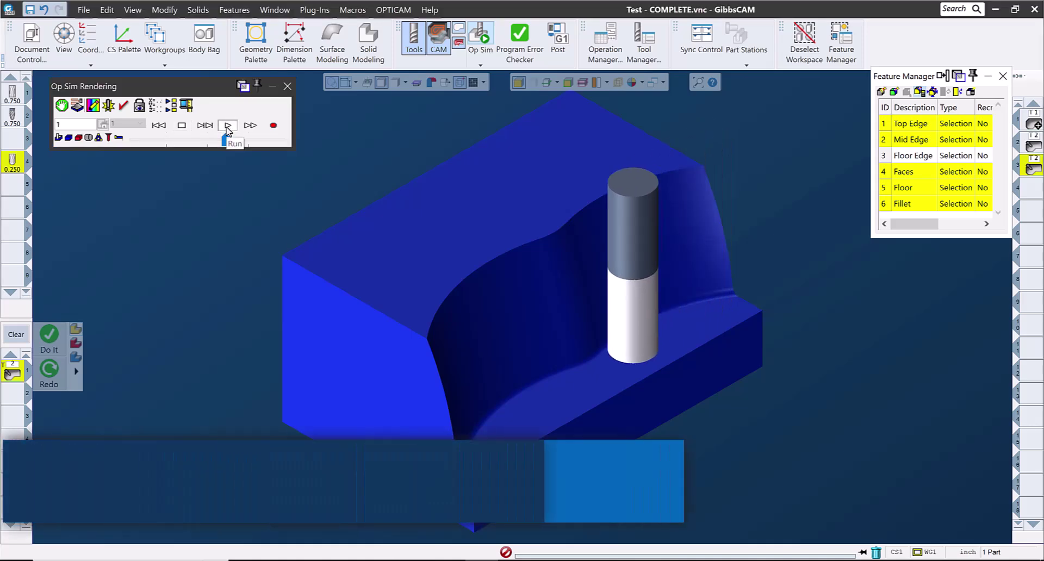
{"action": "left_click_drag", "start_coordinate": [233, 142], "coordinate": [256, 142]}
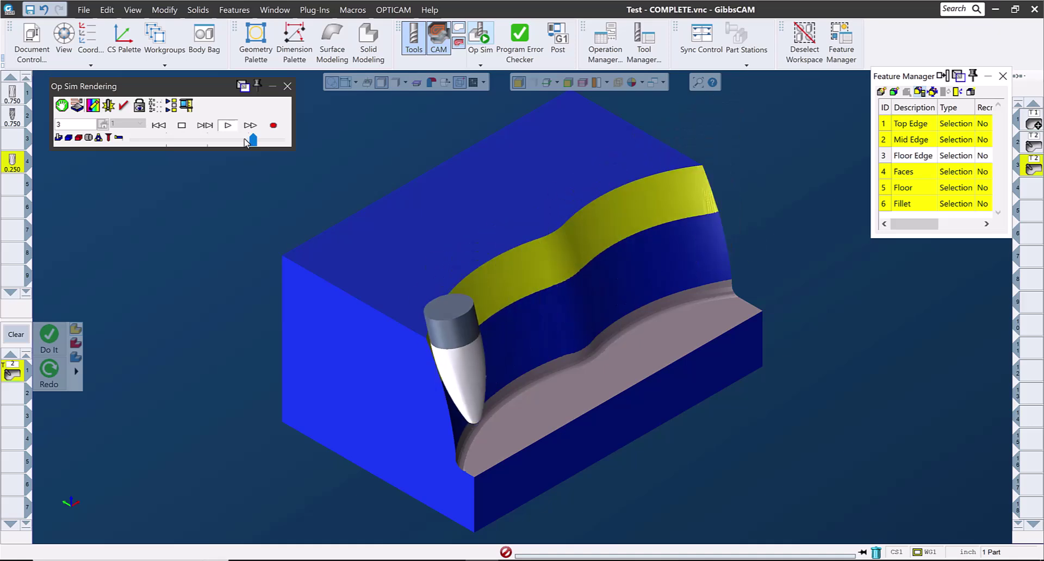
{"action": "left_click", "coordinate": [14, 334]}
{"action": "left_click", "coordinate": [250, 125]}
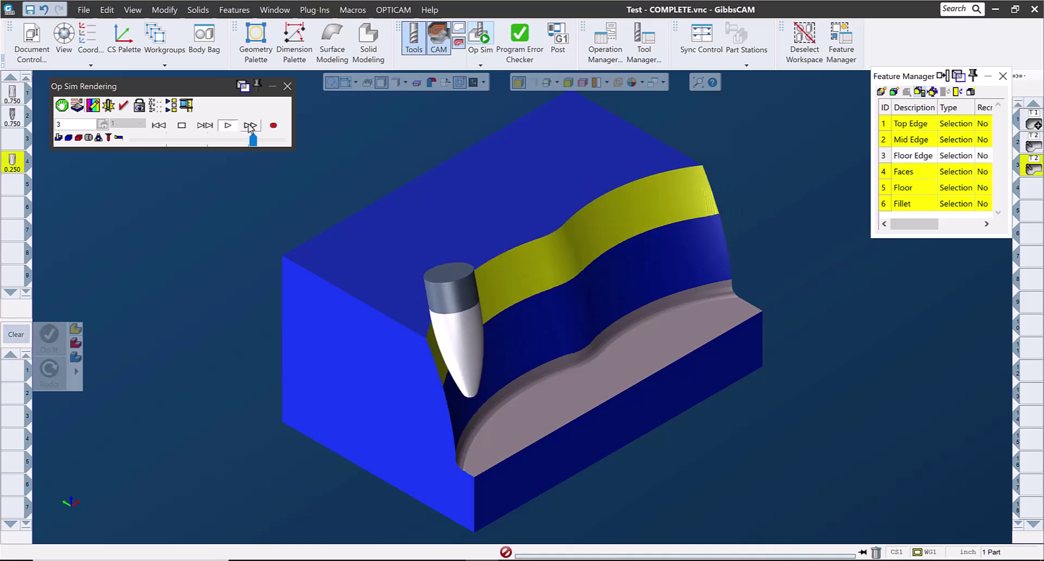
Delete operation 3 and start a tool 4 Surfacing process with Ridge Height 0.00005
{"action": "left_click", "coordinate": [288, 89]}
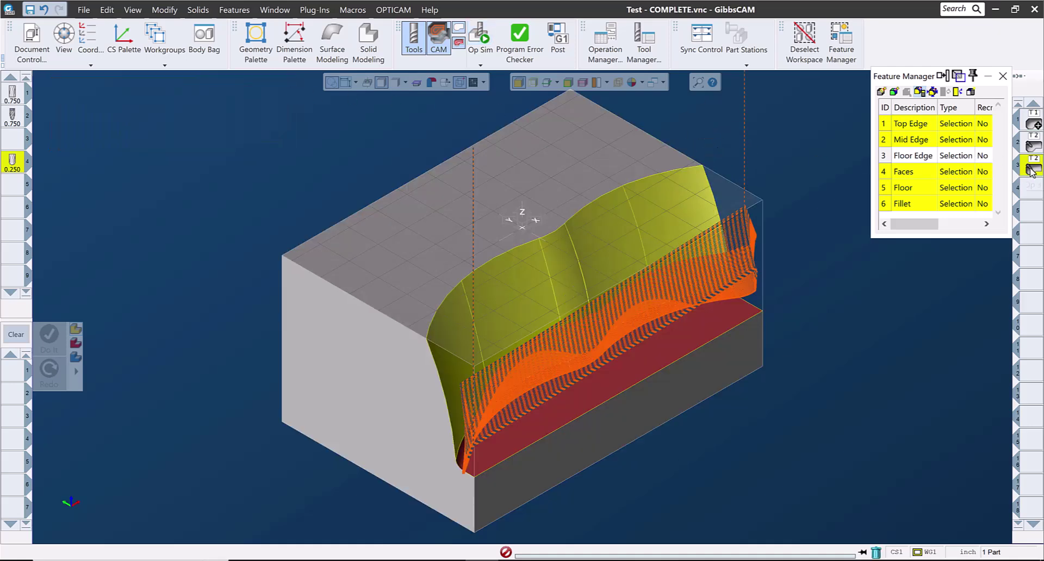
{"action": "left_click", "coordinate": [875, 552]}
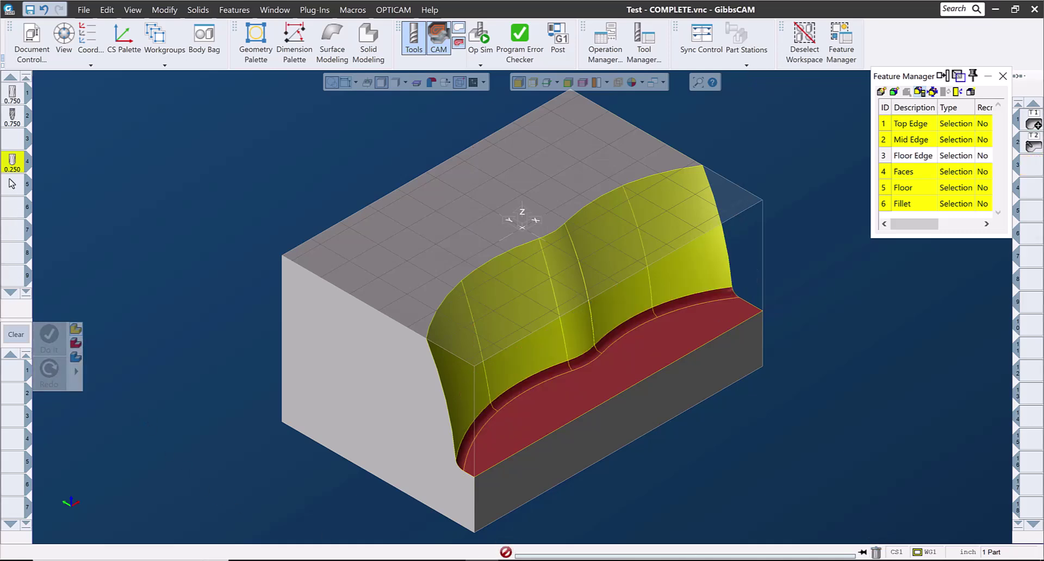
{"action": "left_click_drag", "start_coordinate": [12, 166], "coordinate": [11, 374]}
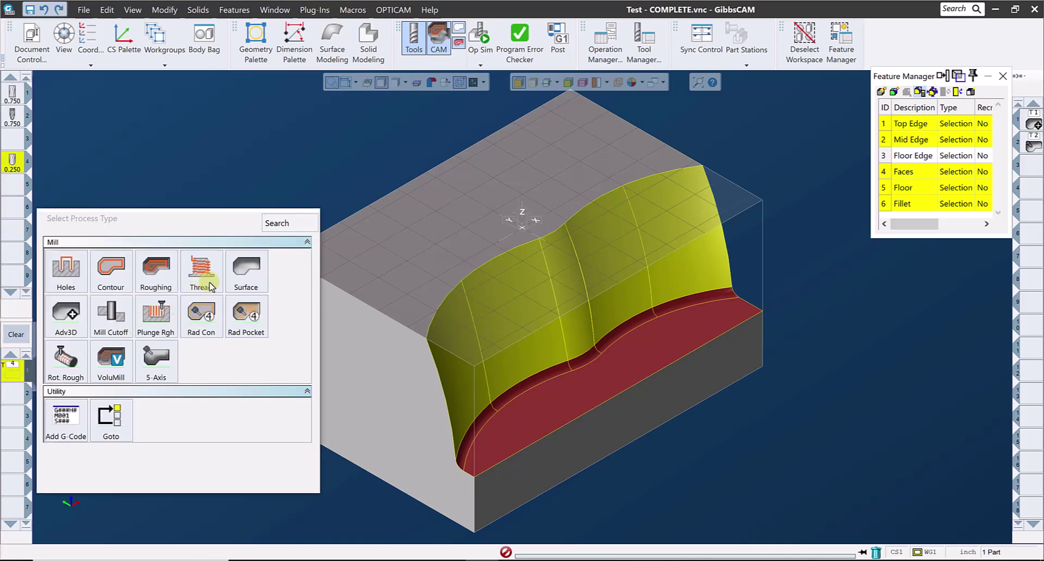
{"action": "left_click", "coordinate": [241, 275]}
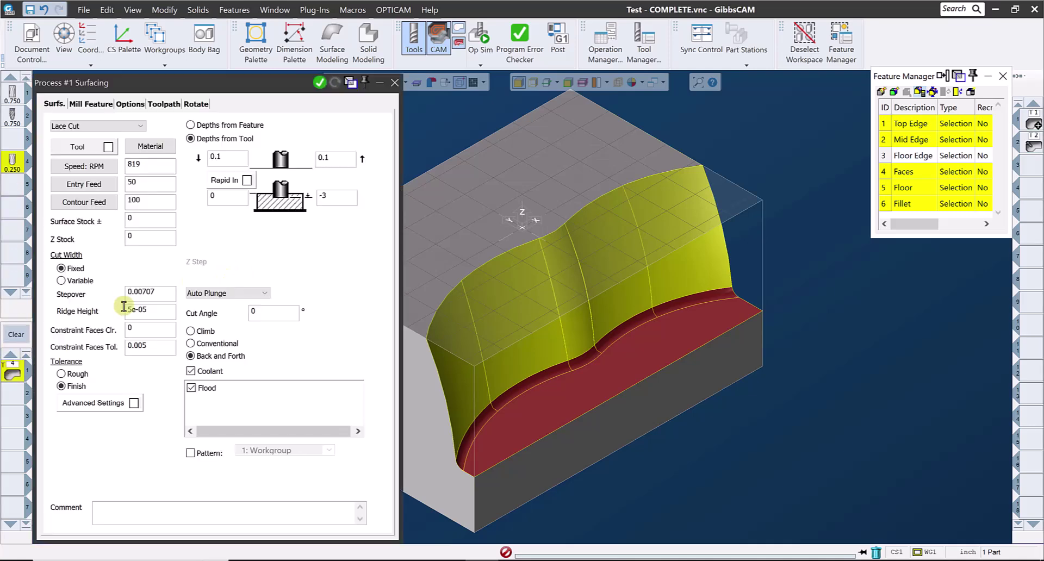
{"action": "left_click", "coordinate": [137, 309]}
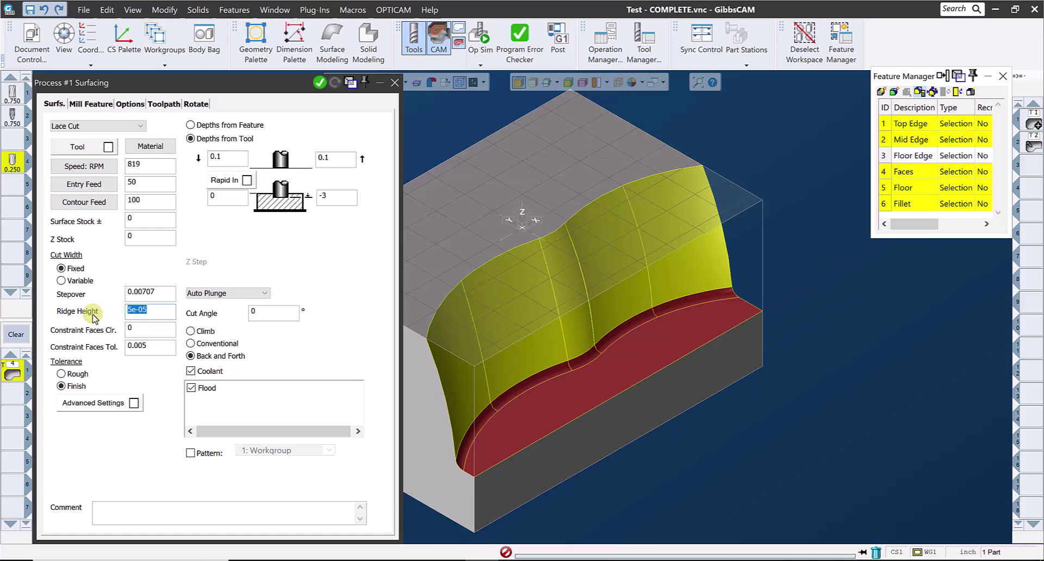
{"action": "type", "text": "0.00005"}
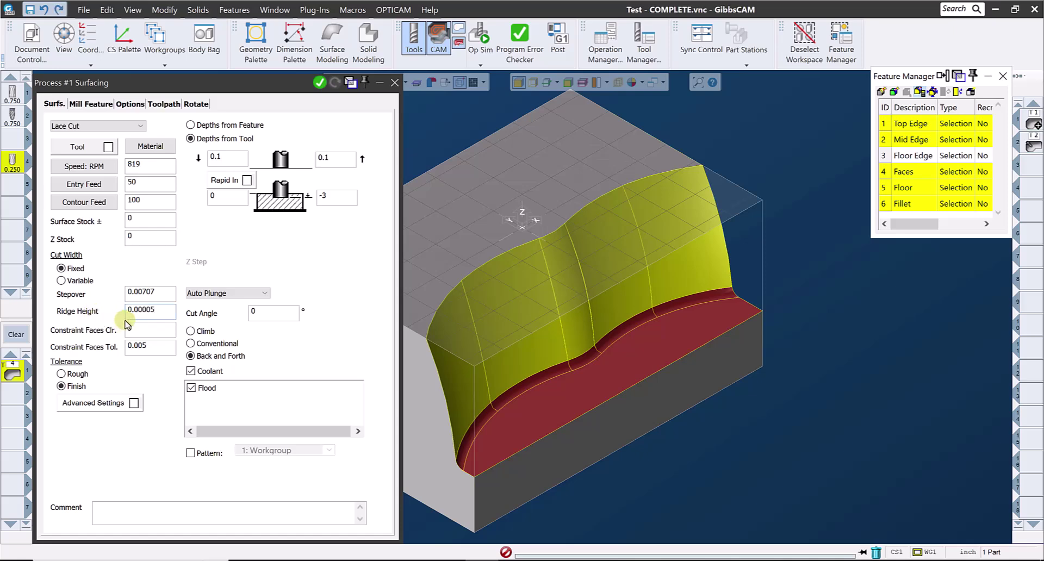
{"action": "left_click", "coordinate": [161, 292]}
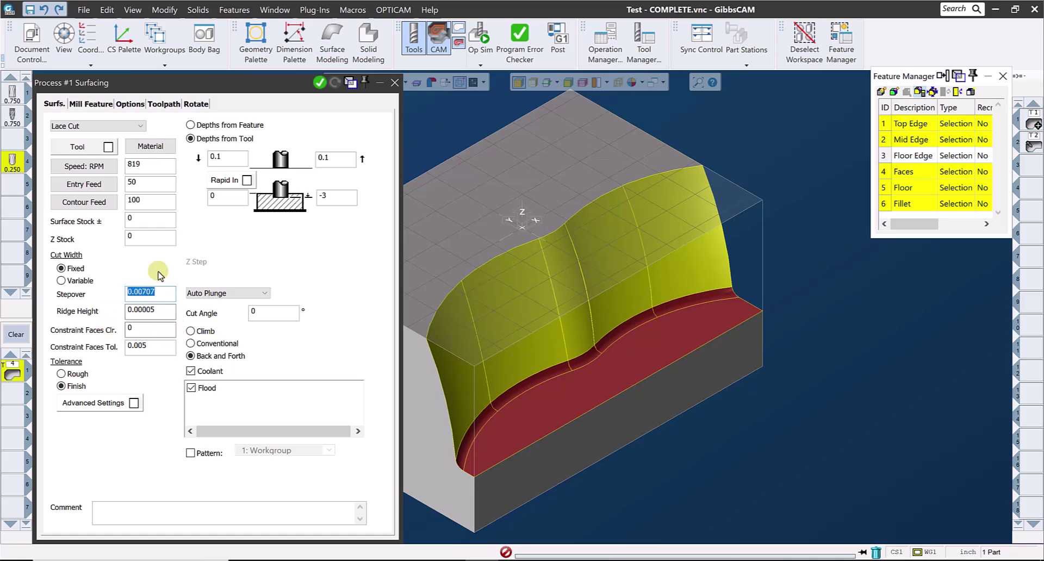
Change tool 4's diameter from 0.25 to 0.5 and recheck the recalculated Stepover
{"action": "double_click", "coordinate": [12, 161]}
{"action": "left_click_drag", "start_coordinate": [229, 28], "coordinate": [614, 54]}
{"action": "double_click", "coordinate": [732, 142]}
{"action": "type", "text": ".5"}
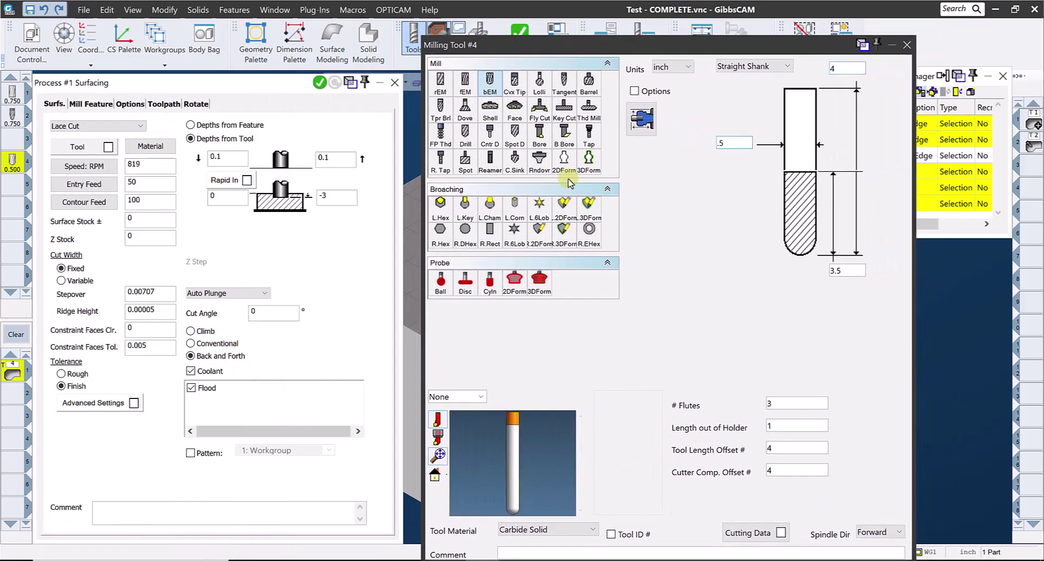
{"action": "left_click_drag", "start_coordinate": [160, 311], "coordinate": [82, 312]}
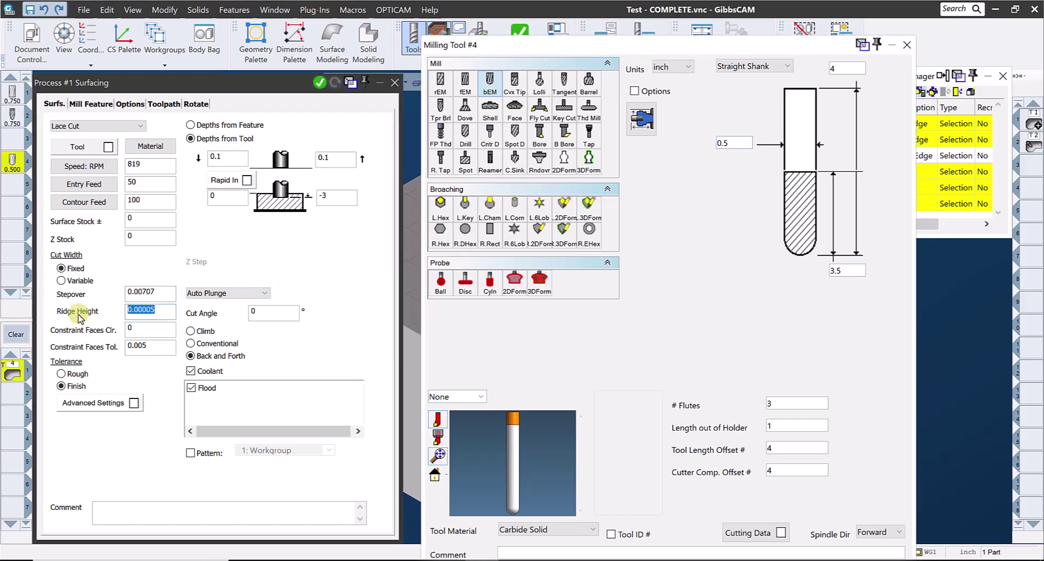
{"action": "key", "text": "Return"}
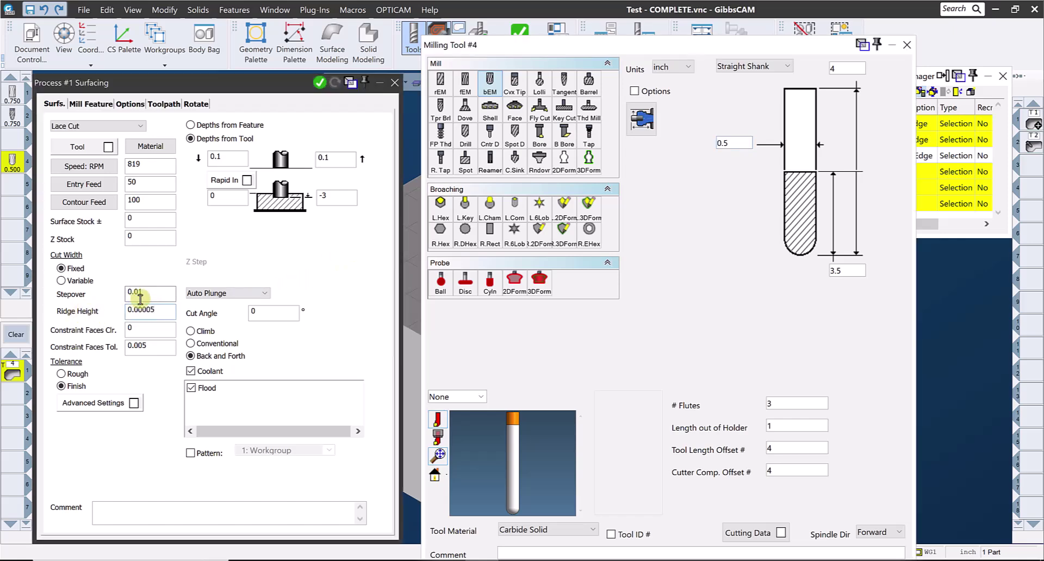
{"action": "left_click_drag", "start_coordinate": [157, 293], "coordinate": [109, 301]}
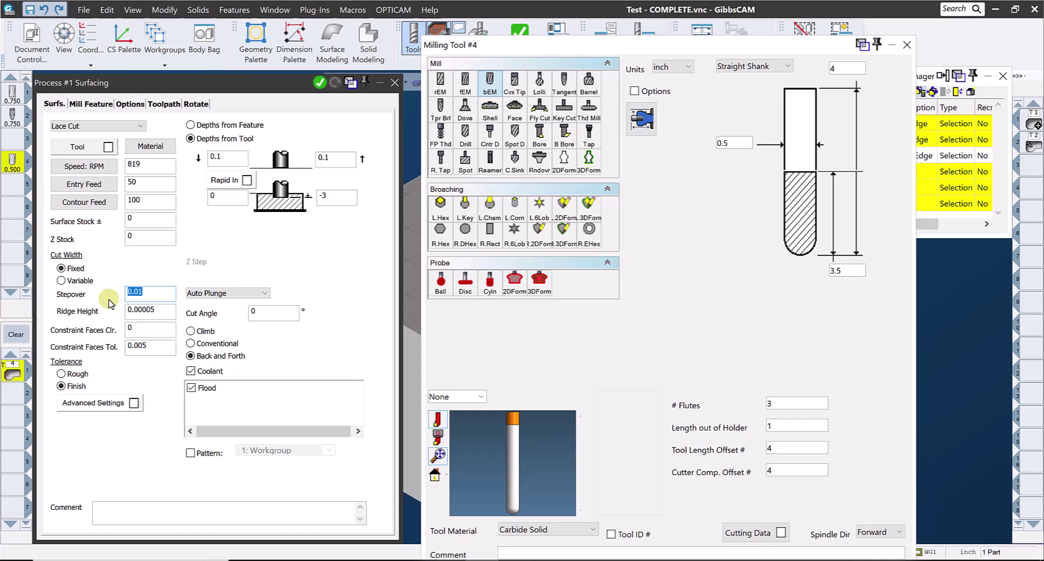
Make tool 4 7 inches in diameter and re-enter Ridge Height 0.00005, giving Stepover 0.03742
{"action": "left_click_drag", "start_coordinate": [733, 142], "coordinate": [708, 145]}
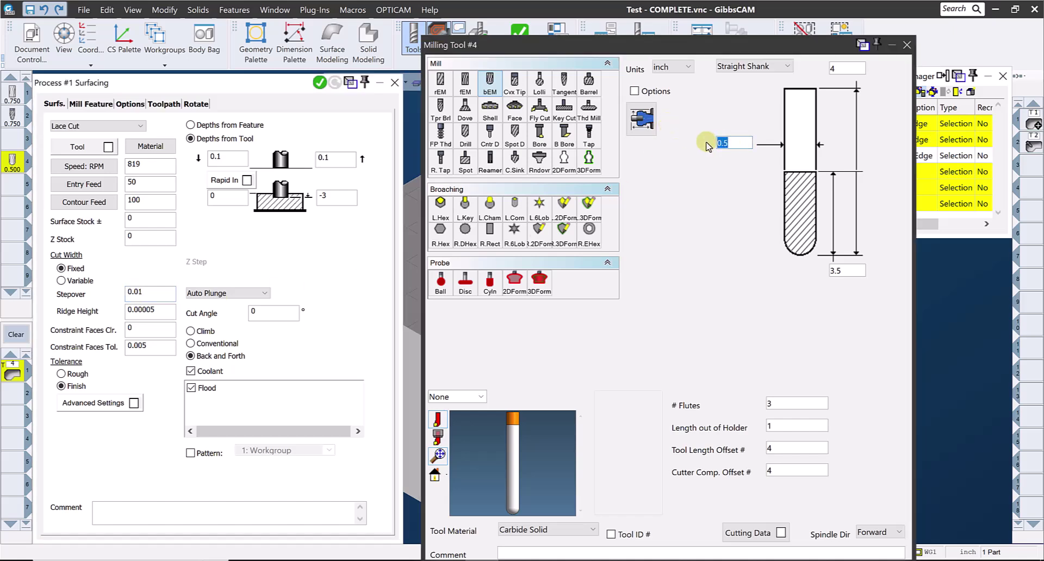
{"action": "type", "text": "7"}
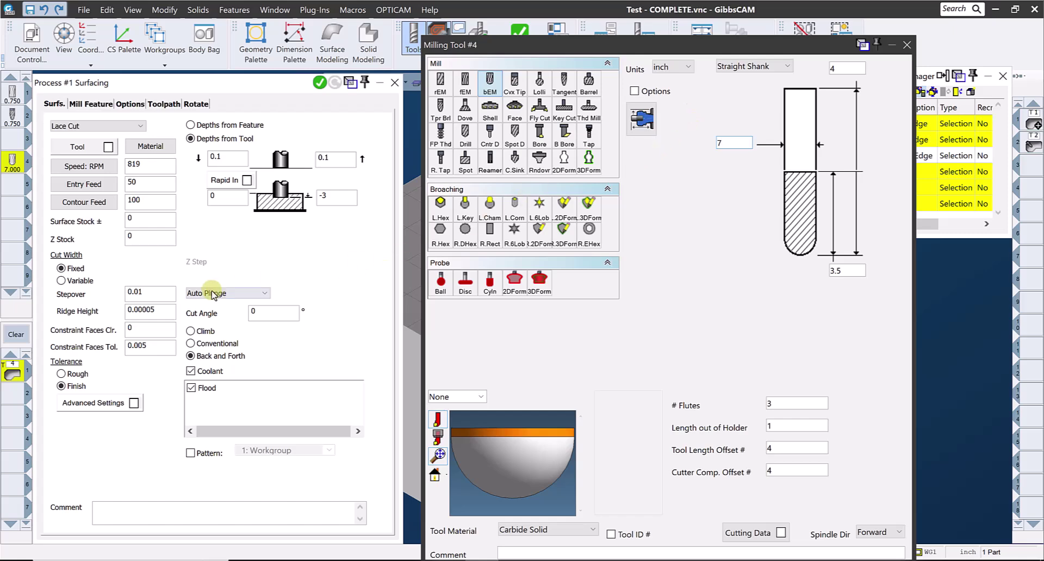
{"action": "left_click_drag", "start_coordinate": [163, 311], "coordinate": [96, 319]}
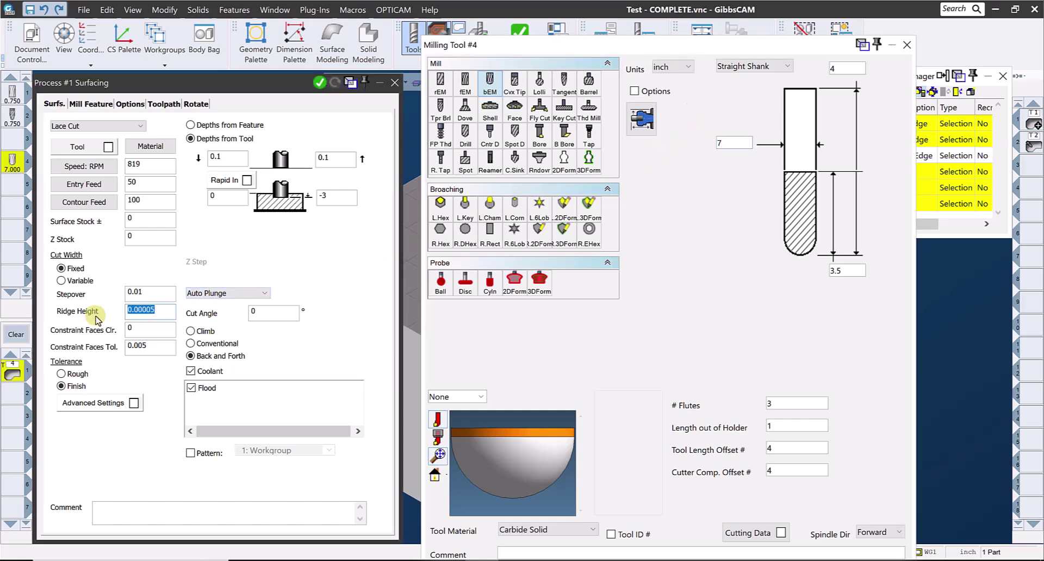
{"action": "type", "text": "0.00005"}
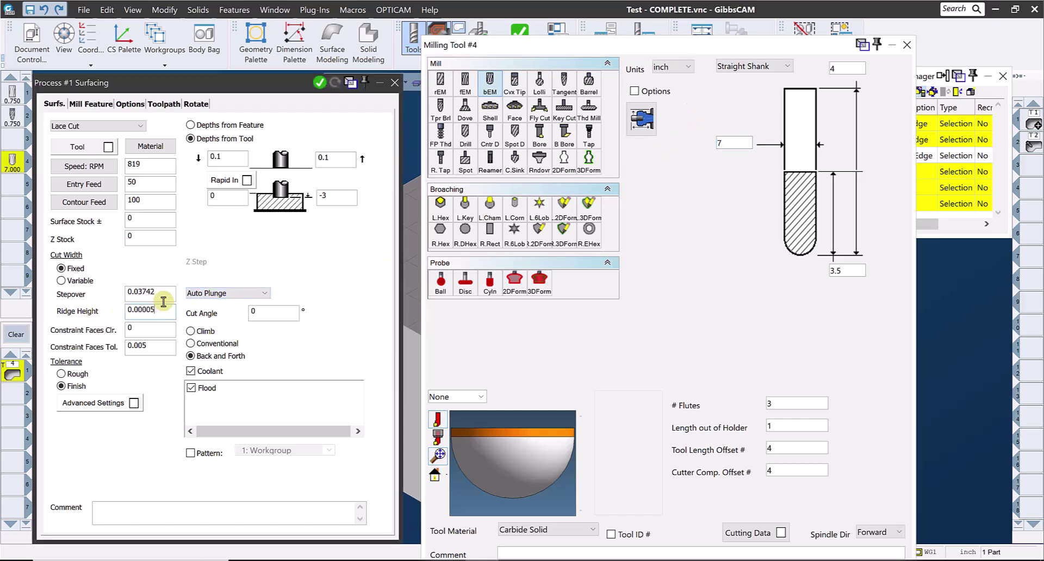
{"action": "left_click_drag", "start_coordinate": [171, 292], "coordinate": [105, 290]}
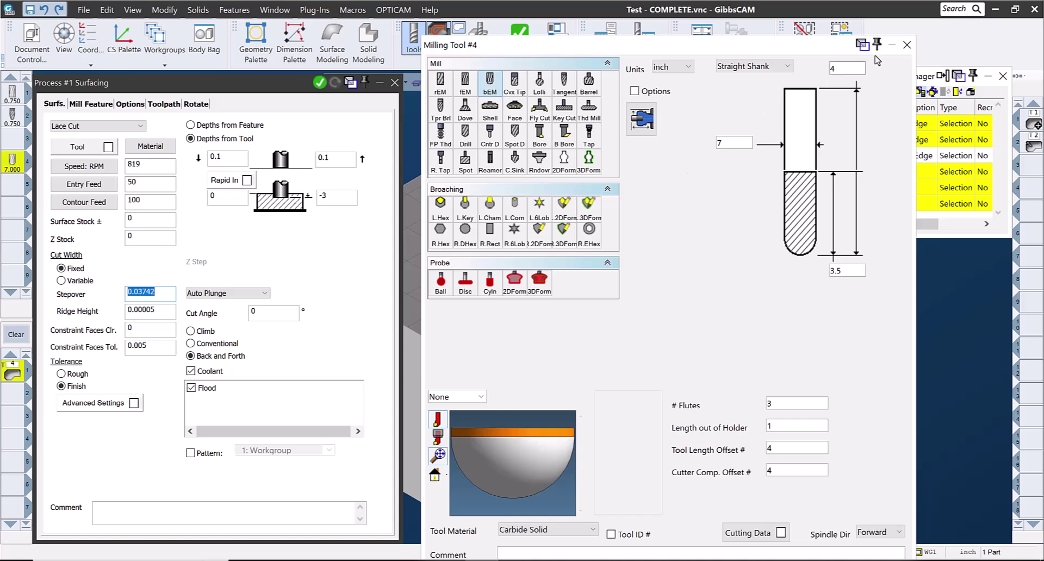
Close the tool 4 and Surfacing dialogs and clear the unfinished surfacing process
{"action": "left_click", "coordinate": [906, 46]}
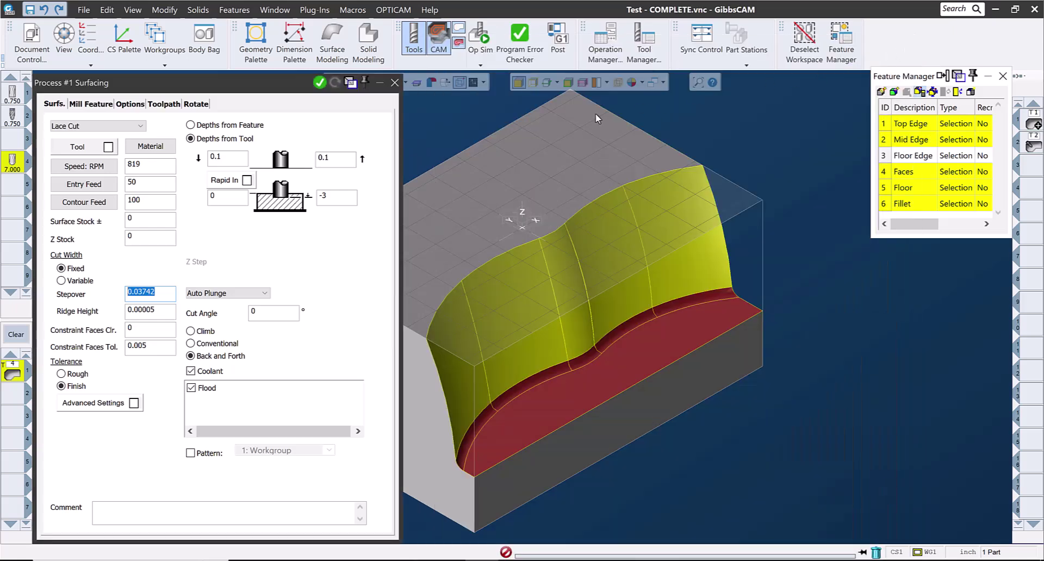
{"action": "left_click_drag", "start_coordinate": [279, 87], "coordinate": [307, 80]}
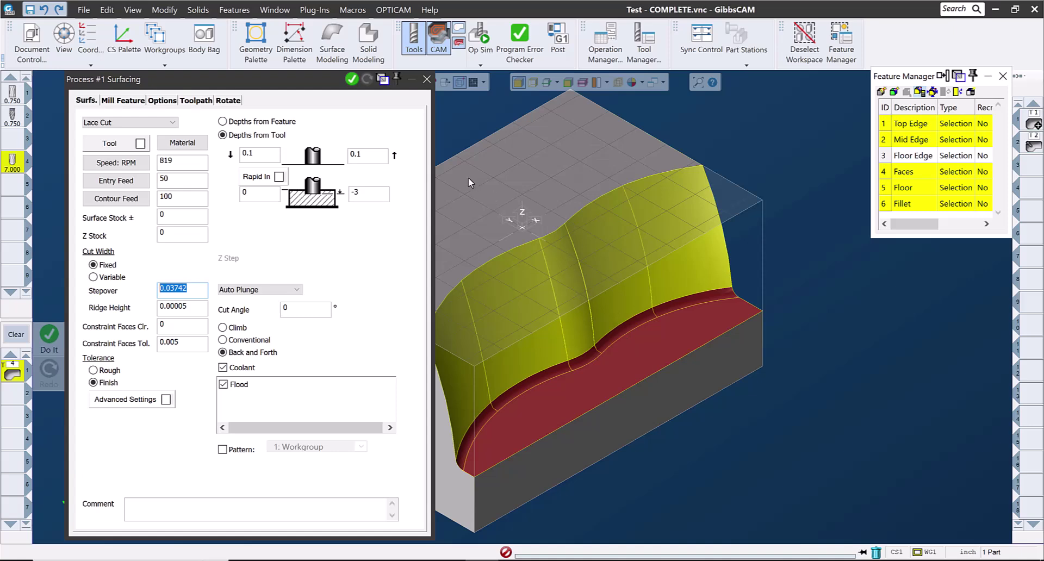
{"action": "left_click", "coordinate": [426, 81]}
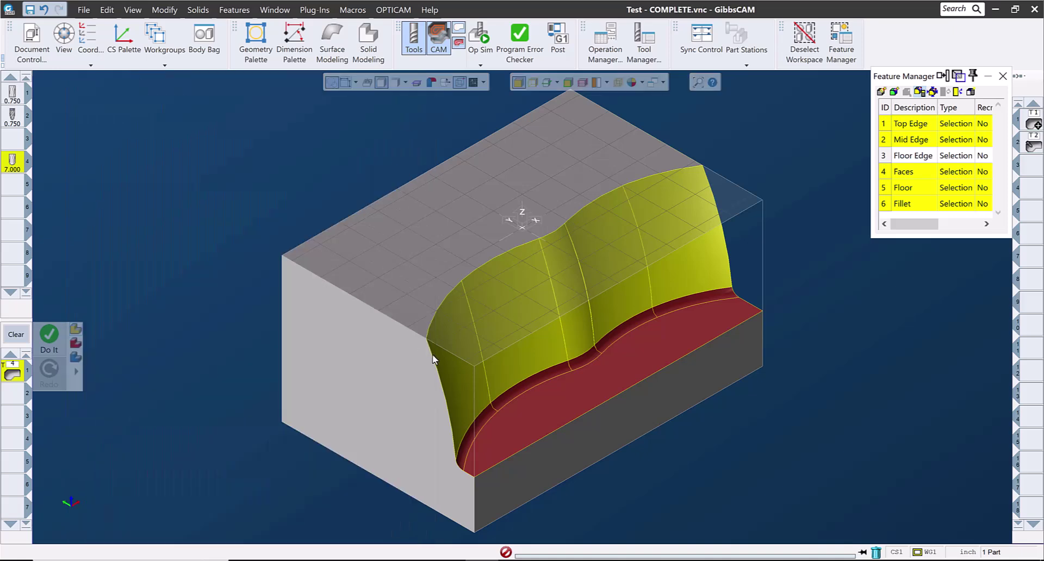
{"action": "middle_click_drag", "start_coordinate": [426, 356], "coordinate": [533, 368]}
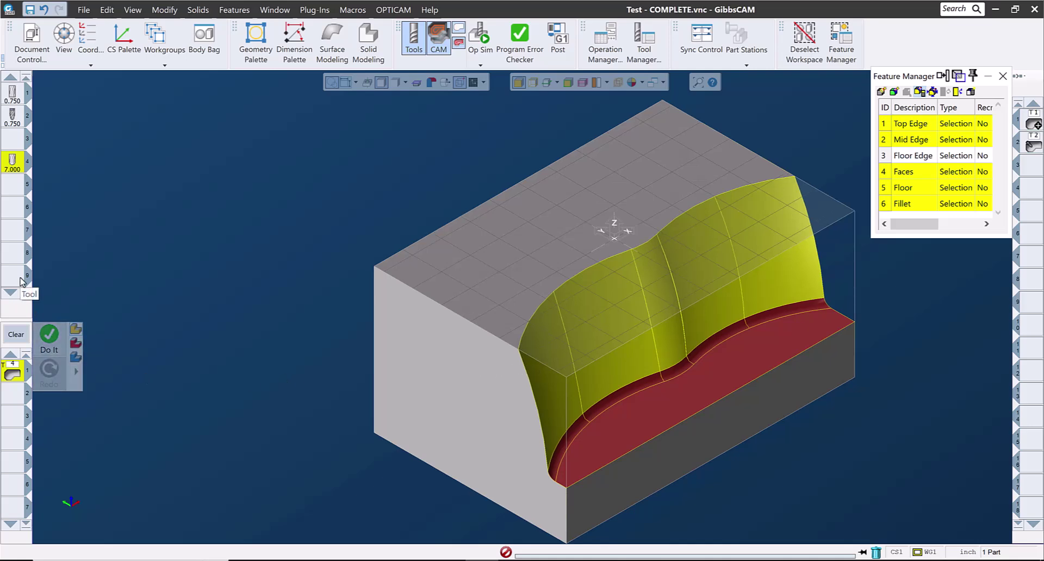
{"action": "left_click", "coordinate": [20, 336]}
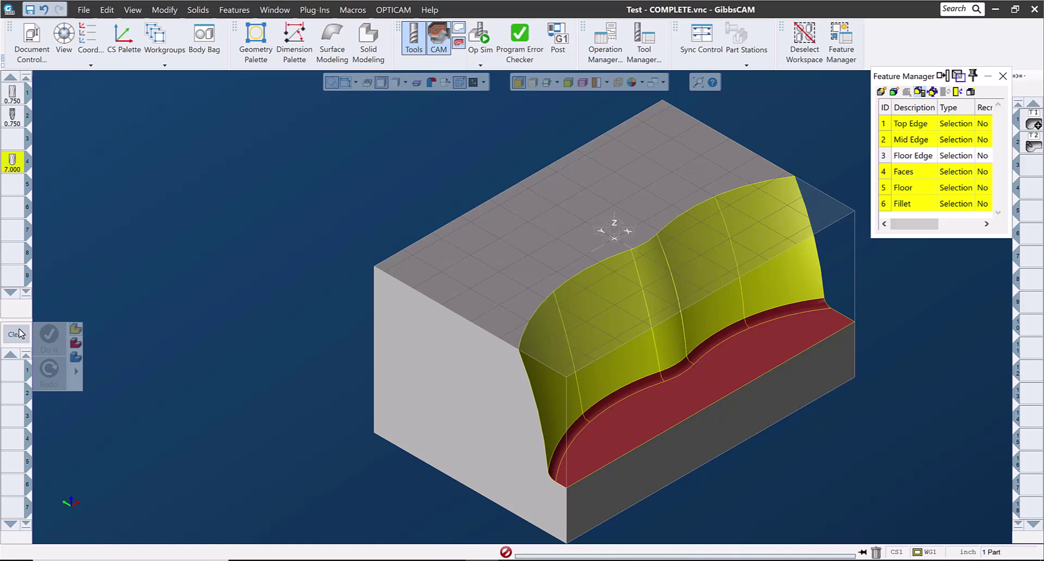
Open tool 2's Milling Tool definition with the part visible beside it
{"action": "double_click", "coordinate": [13, 117]}
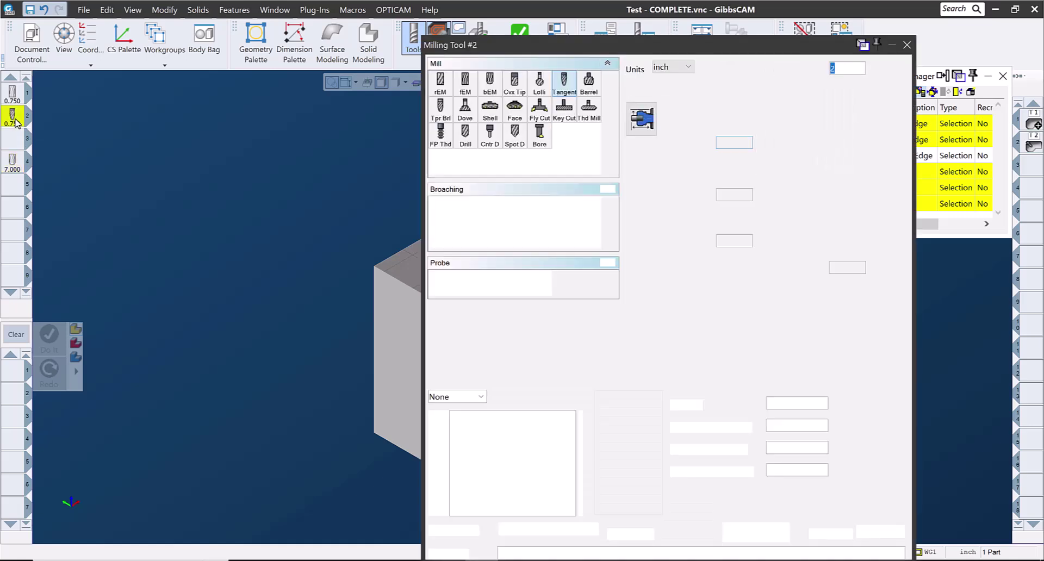
{"action": "left_click_drag", "start_coordinate": [519, 50], "coordinate": [140, 88]}
{"action": "scroll", "coordinate": [669, 254], "scroll_direction": "up", "scroll_amount": 3}
{"action": "scroll", "coordinate": [705, 265], "scroll_direction": "down", "scroll_amount": 1}
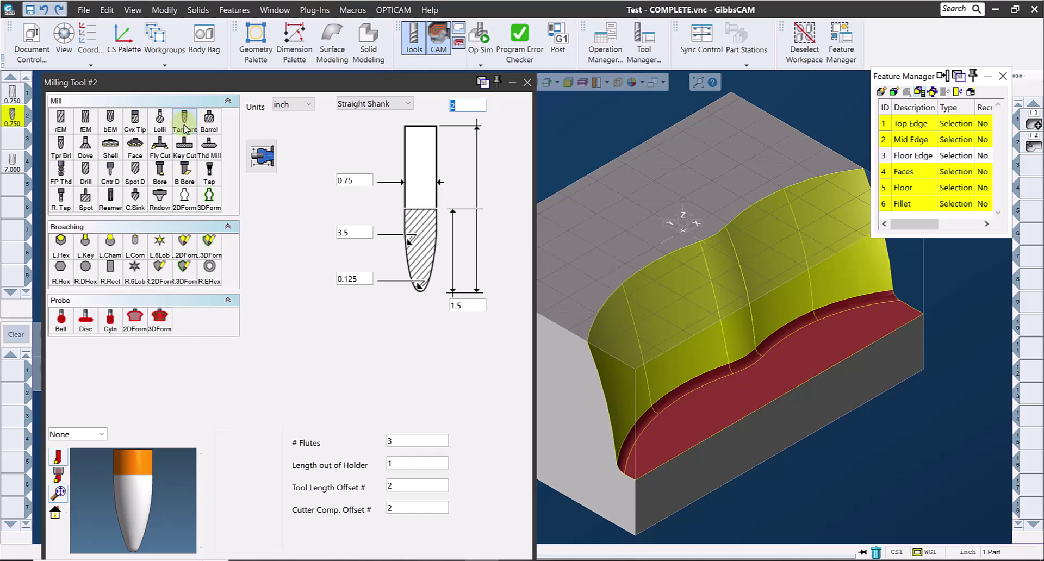
Define tool 2 as a 3-flute Tangent barrel with 0.75 diameter and 3.5 and 0.125 radii
{"action": "left_click", "coordinate": [347, 179]}
{"action": "left_click", "coordinate": [467, 302]}
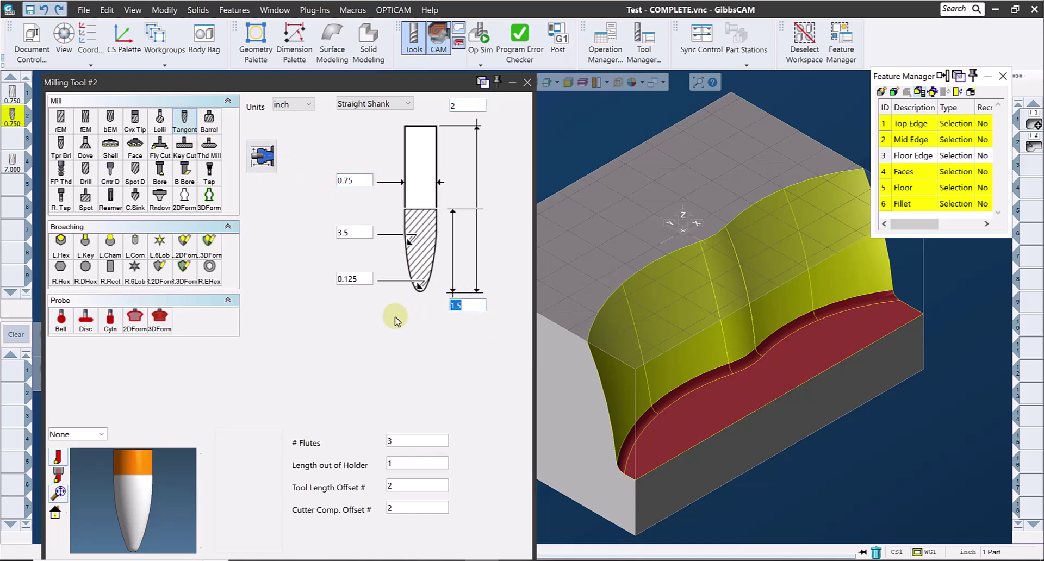
{"action": "left_click", "coordinate": [362, 231]}
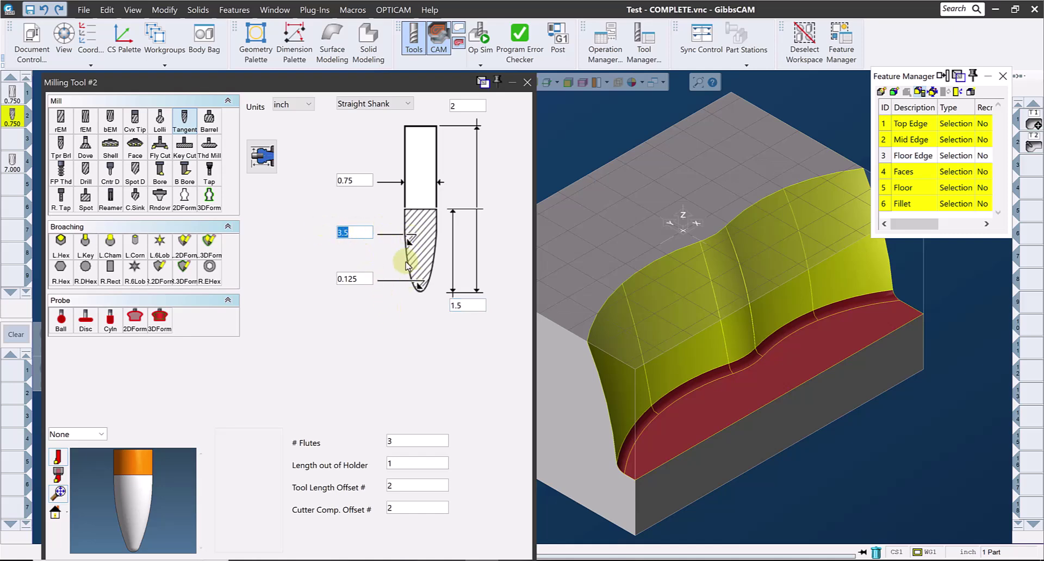
{"action": "left_click", "coordinate": [346, 279]}
{"action": "left_click", "coordinate": [348, 233]}
{"action": "left_click", "coordinate": [353, 181]}
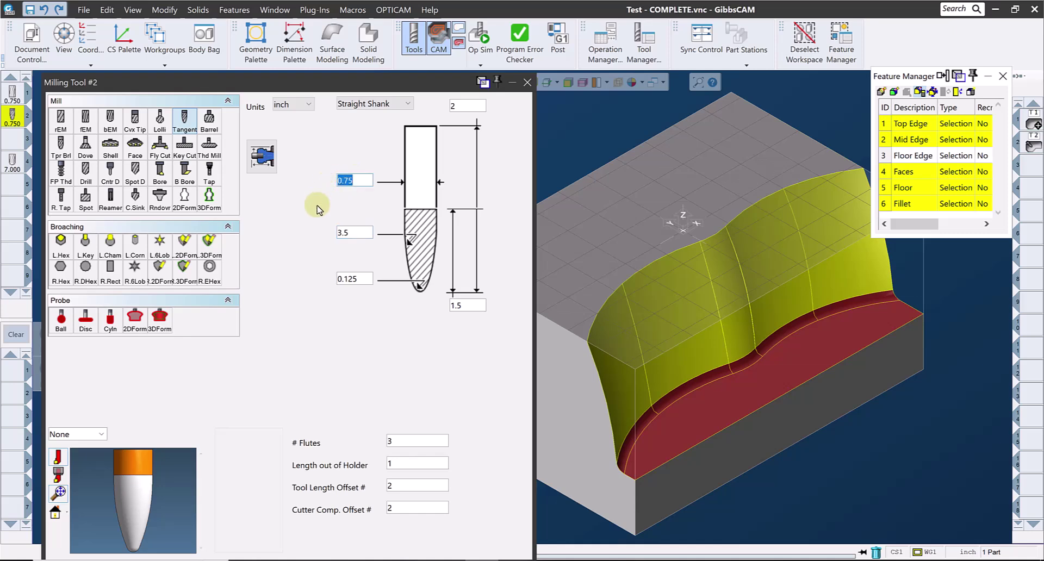
{"action": "left_click", "coordinate": [356, 281]}
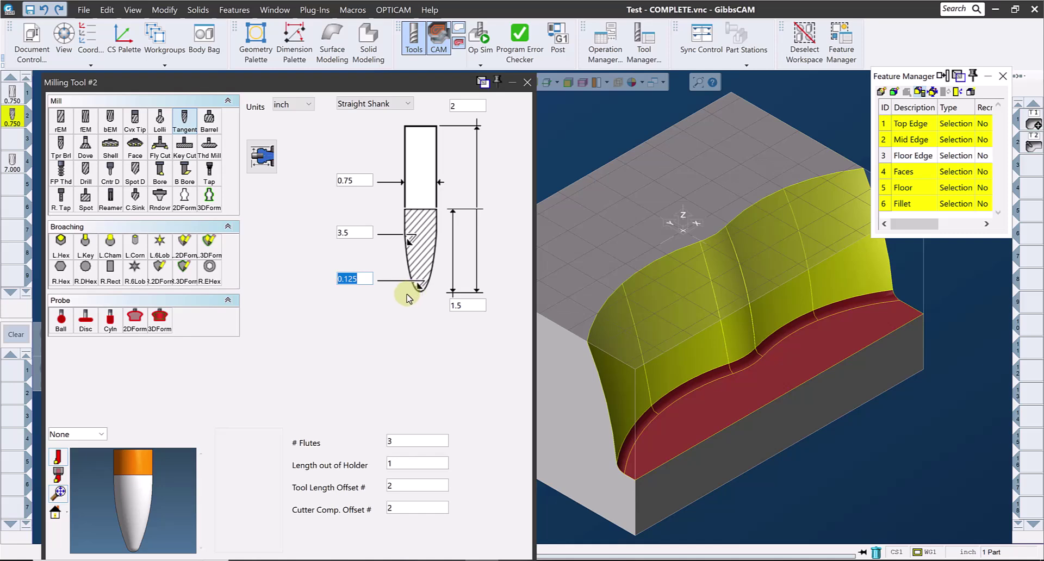
{"action": "left_click", "coordinate": [348, 232]}
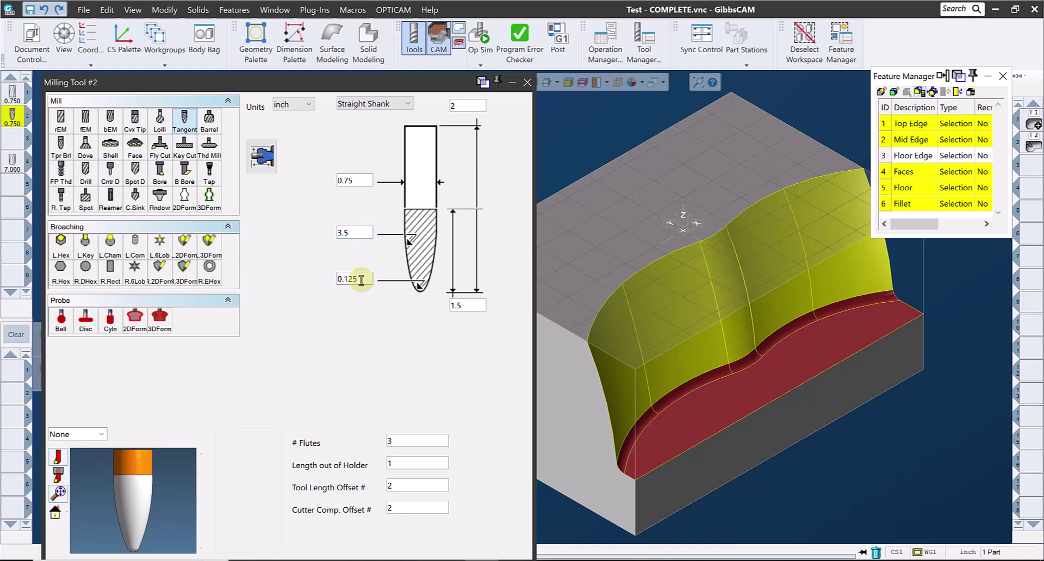
{"action": "left_click_drag", "start_coordinate": [361, 279], "coordinate": [319, 278]}
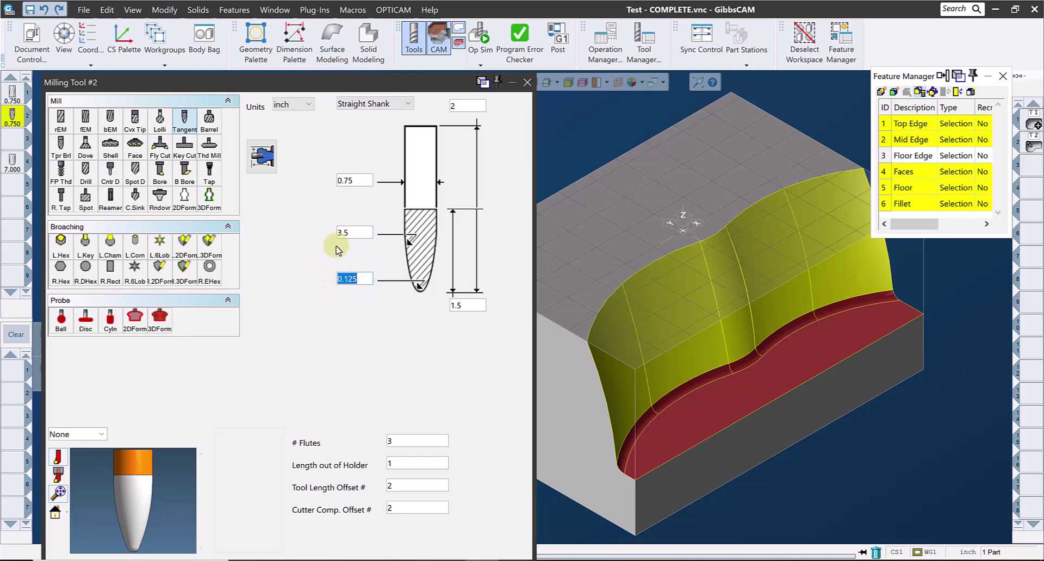
{"action": "left_click_drag", "start_coordinate": [363, 180], "coordinate": [294, 181]}
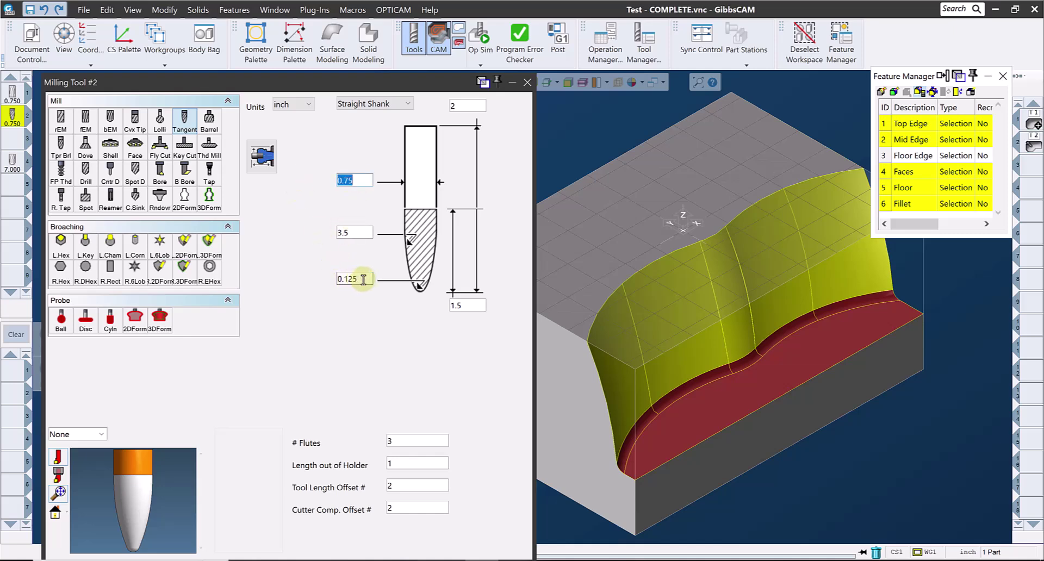
{"action": "left_click_drag", "start_coordinate": [363, 279], "coordinate": [317, 280]}
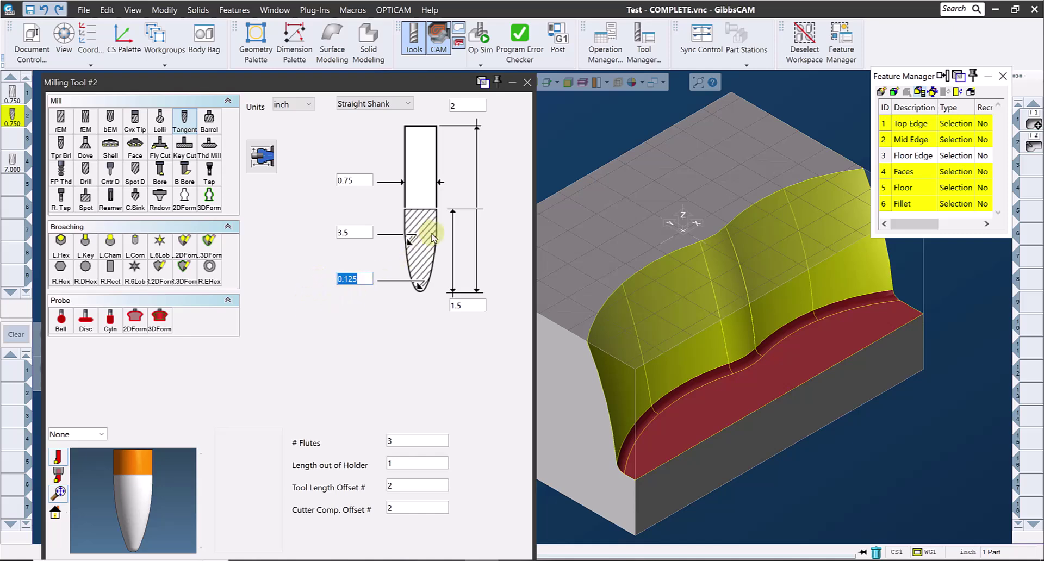
Add tool 2 to the process list as a new 5-Axis process
{"action": "left_click", "coordinate": [526, 82]}
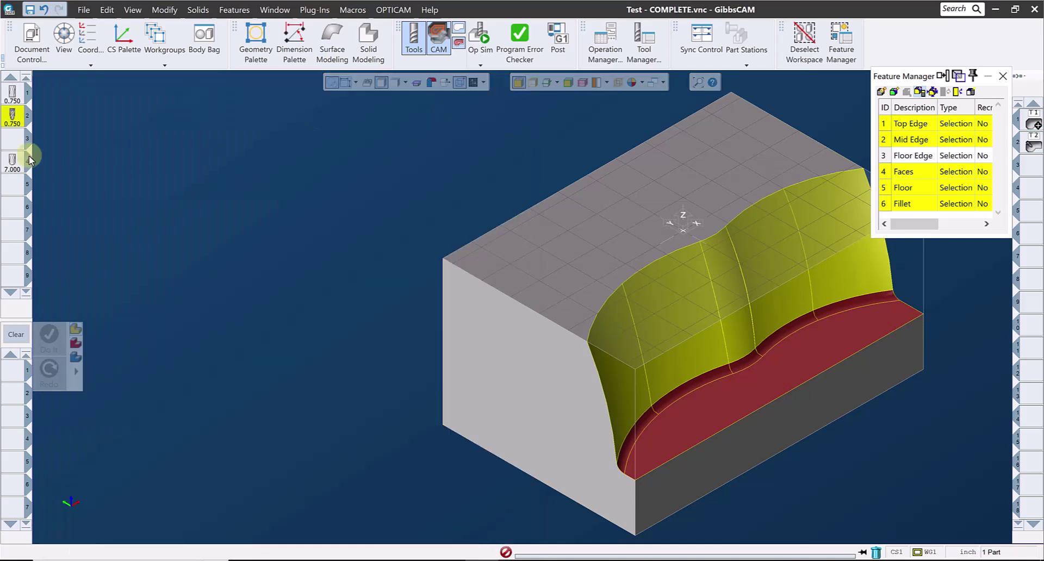
{"action": "left_click_drag", "start_coordinate": [12, 115], "coordinate": [12, 371]}
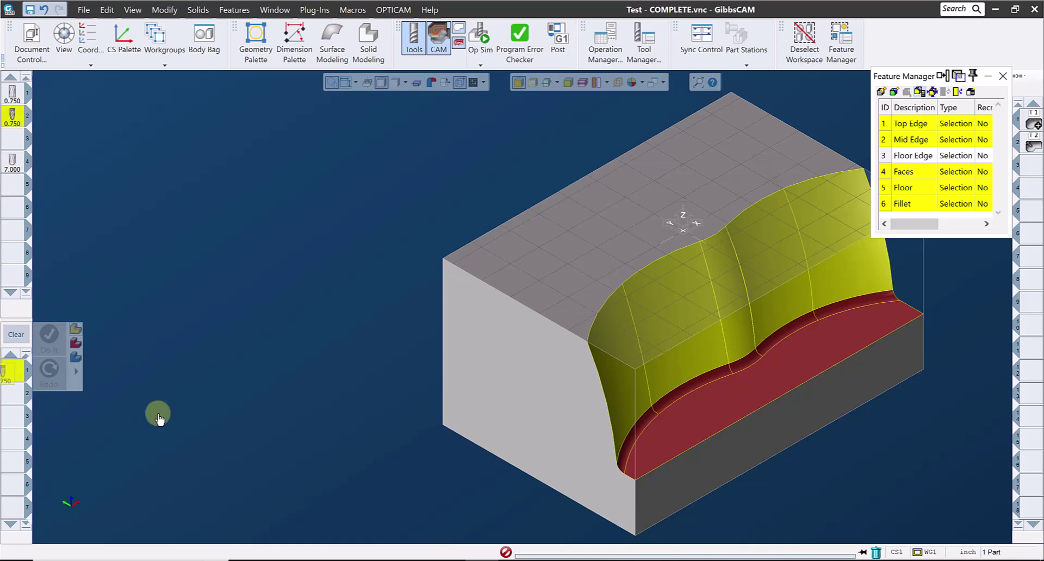
{"action": "double_click", "coordinate": [15, 374]}
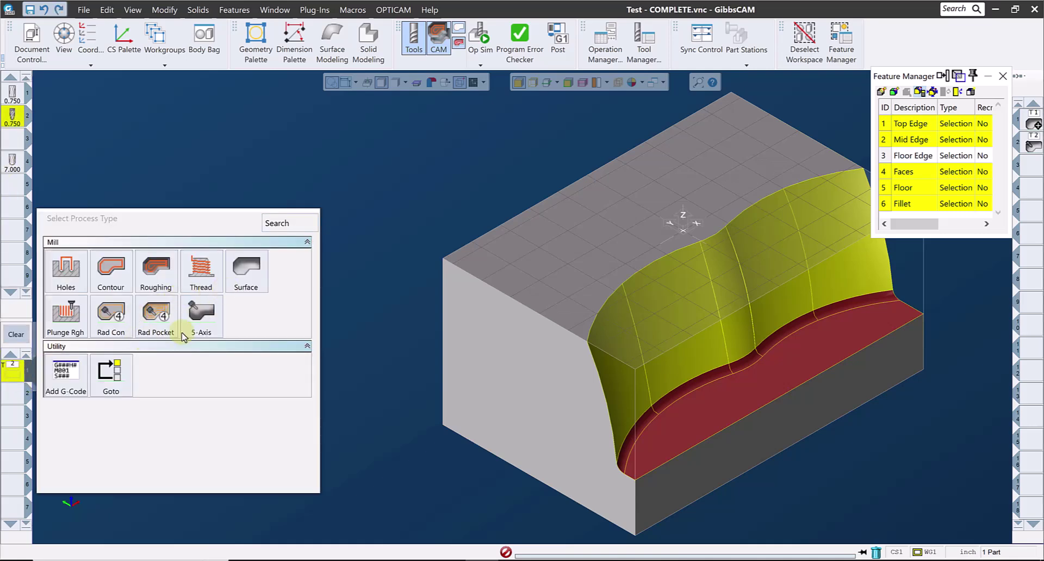
{"action": "left_click", "coordinate": [197, 323]}
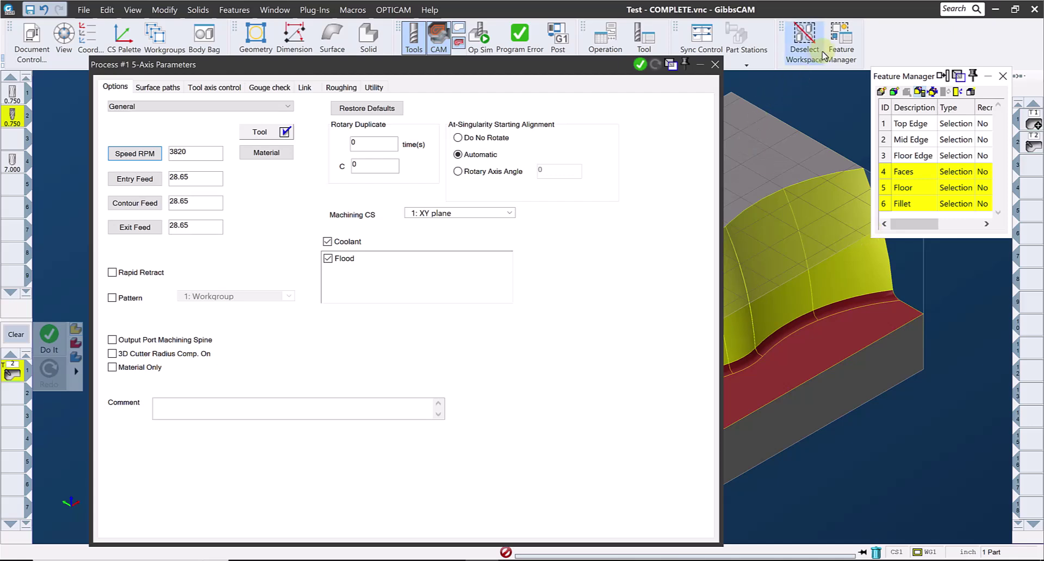
Deselect the part faces and calculate 3820 RPM and 28.65 feeds from the 750 sfpm table entry
{"action": "left_click", "coordinate": [803, 60]}
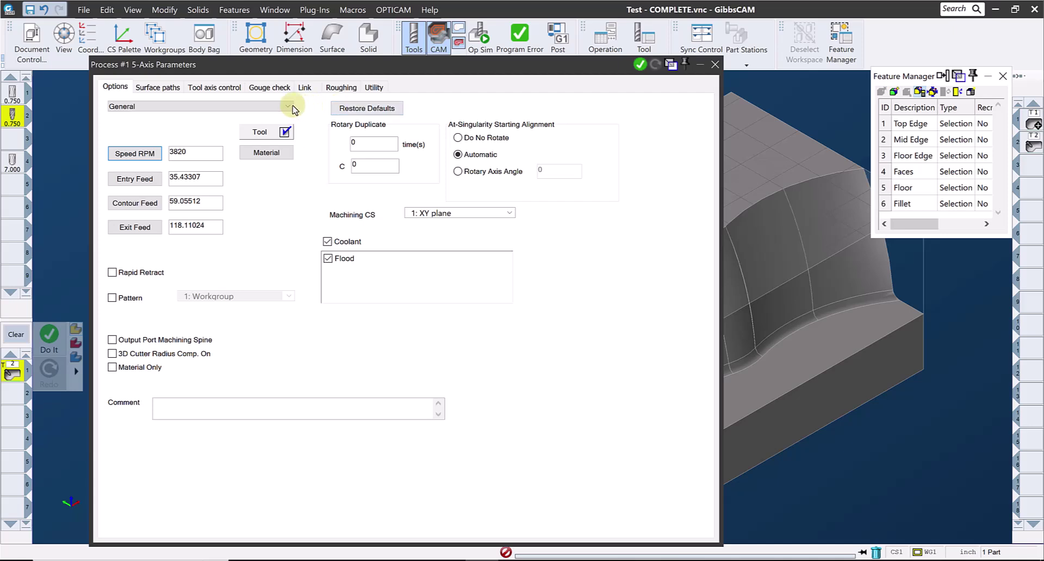
{"action": "left_click", "coordinate": [271, 140]}
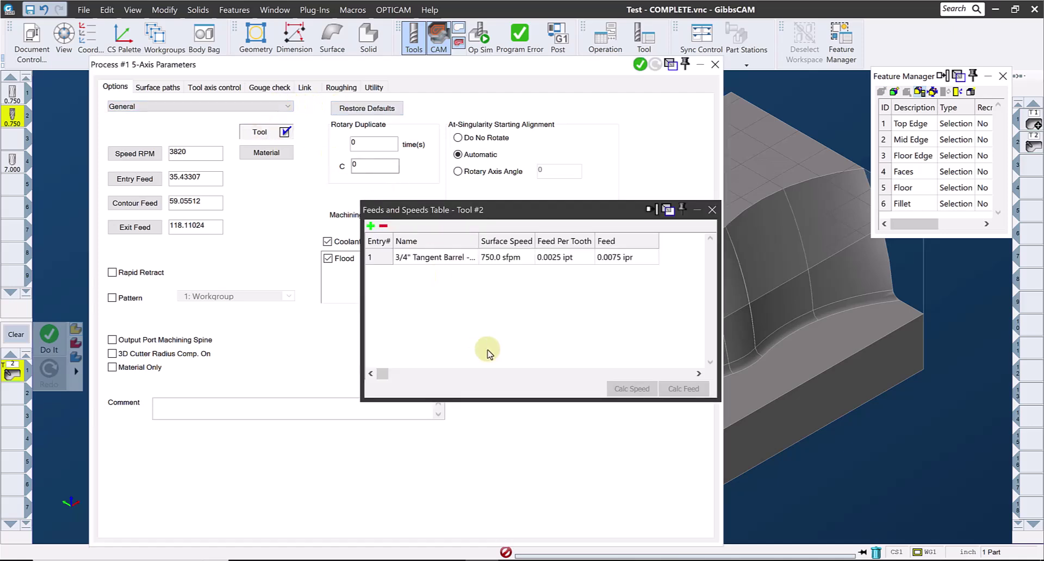
{"action": "left_click", "coordinate": [380, 257]}
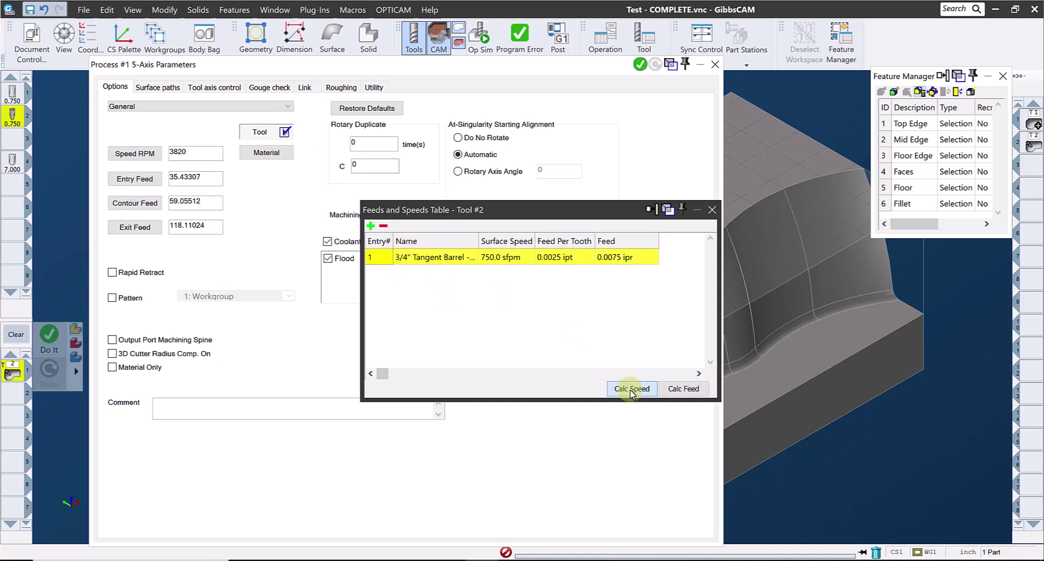
{"action": "left_click", "coordinate": [680, 389]}
Set the surface-path pattern to Morph between 2 curves
{"action": "left_click", "coordinate": [712, 211]}
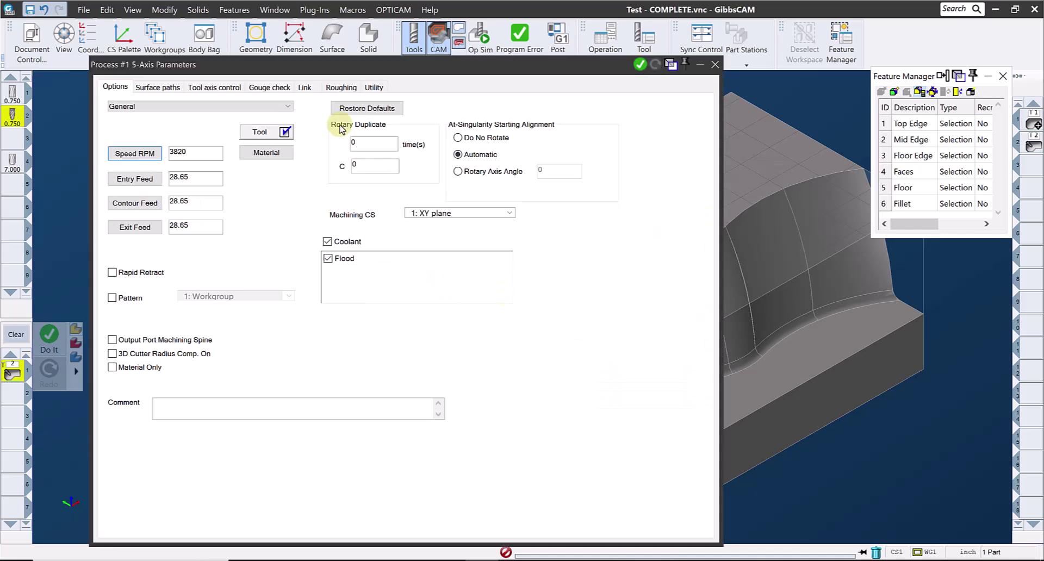
{"action": "left_click", "coordinate": [158, 88]}
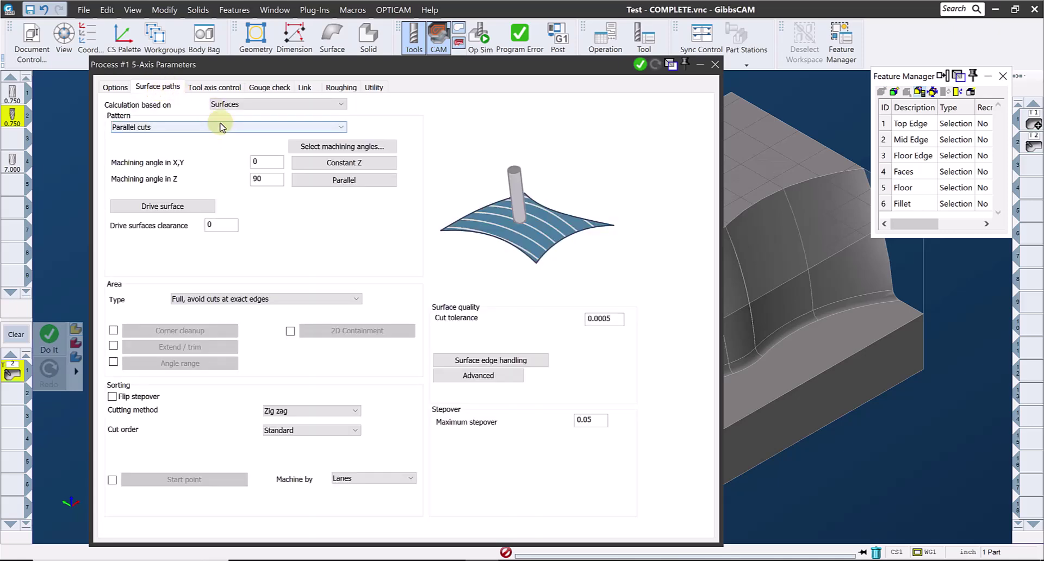
{"action": "left_click", "coordinate": [222, 127]}
{"action": "left_click", "coordinate": [183, 159]}
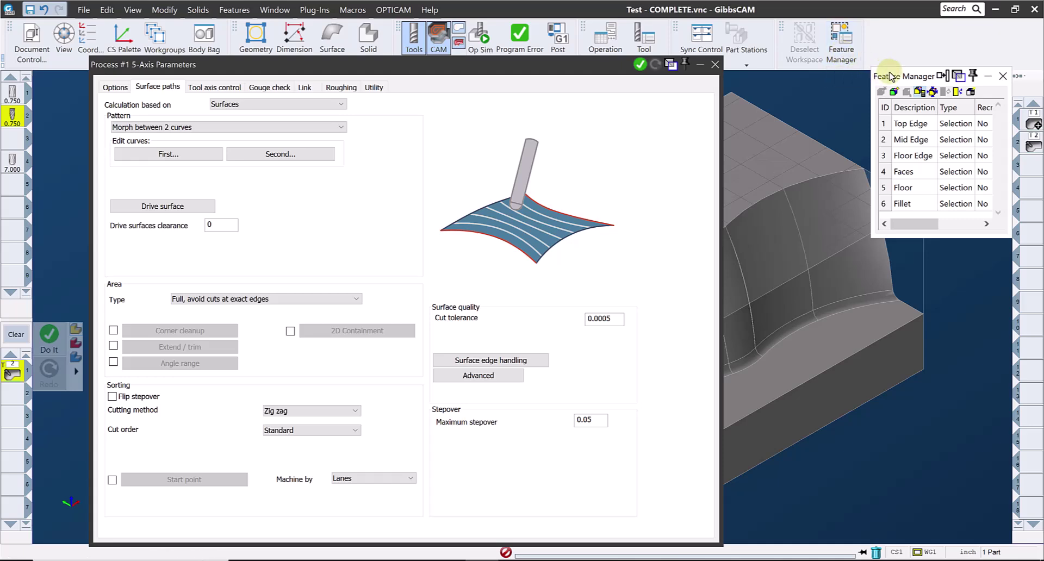
{"action": "left_click_drag", "start_coordinate": [891, 81], "coordinate": [778, 120]}
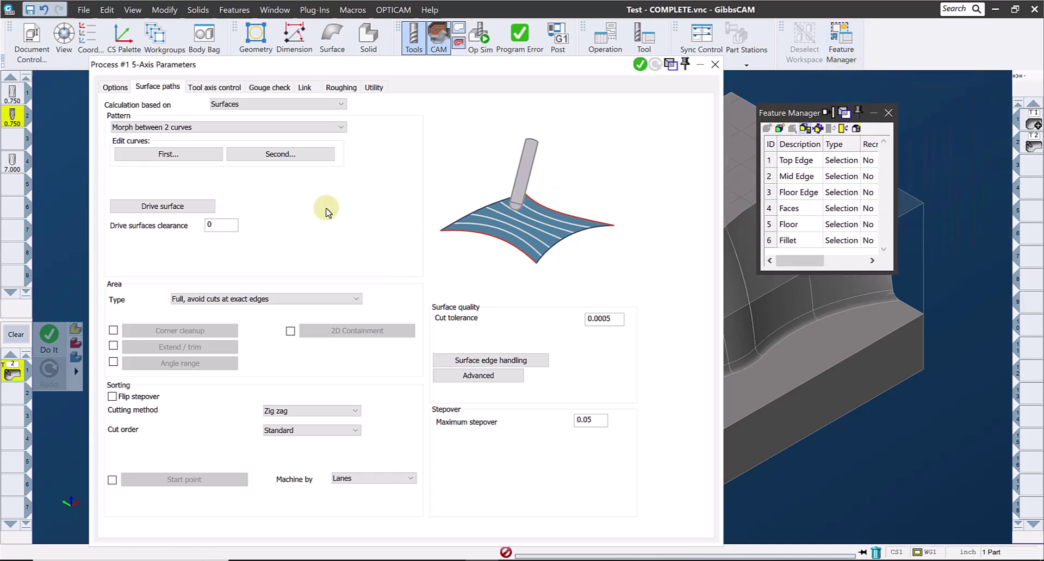
Use the Faces selection as drive surfaces, morphing from the Top Edge curve to Mid Edge
{"action": "left_click", "coordinate": [193, 208]}
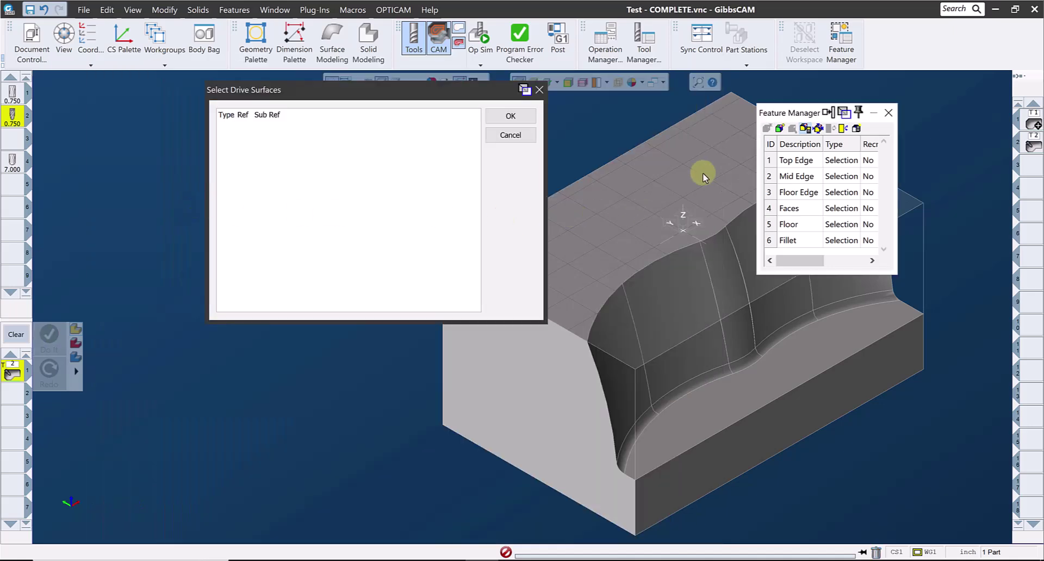
{"action": "left_click", "coordinate": [794, 209]}
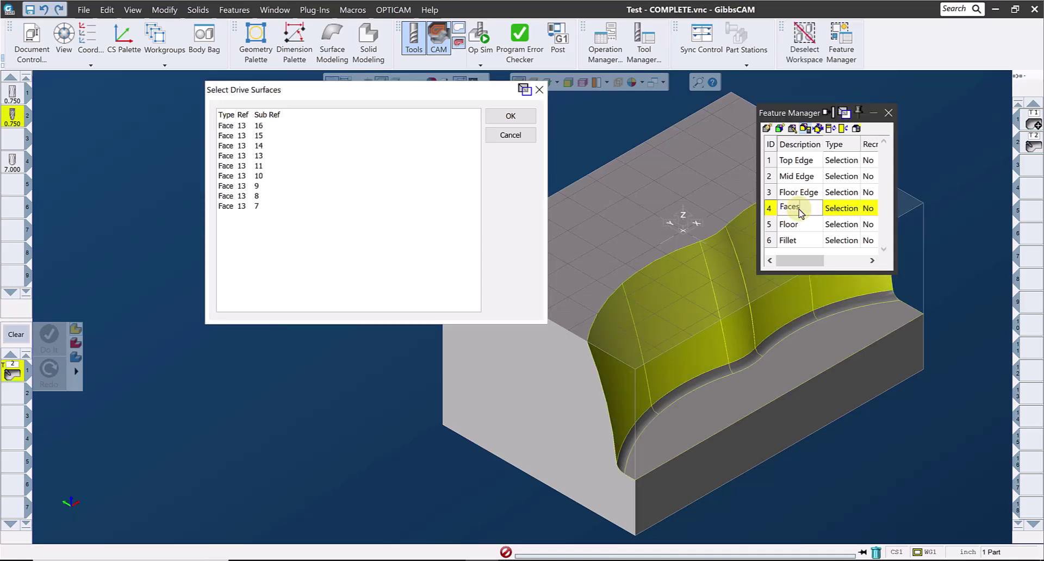
{"action": "left_click", "coordinate": [511, 116]}
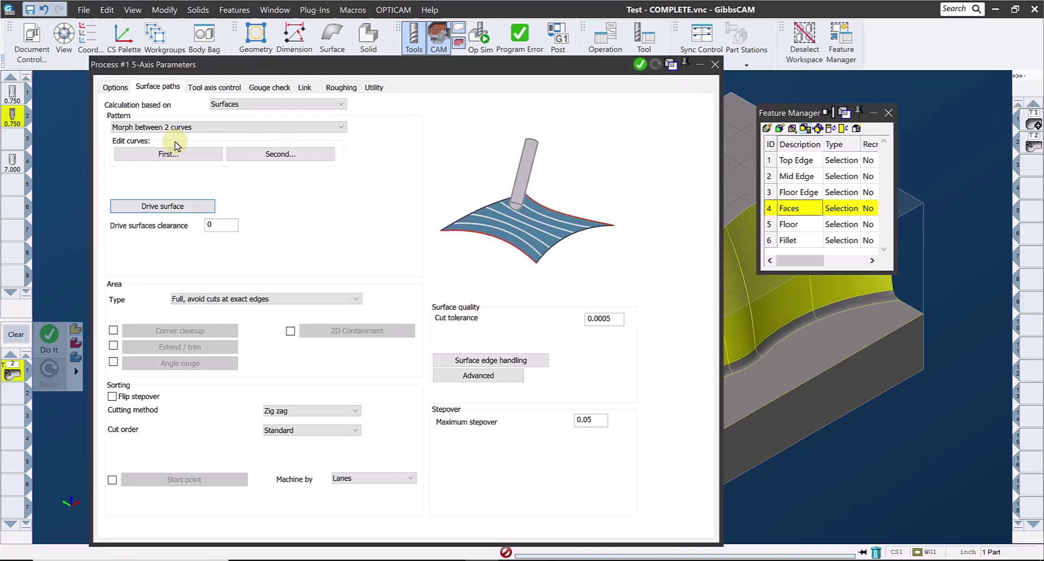
{"action": "left_click", "coordinate": [161, 155]}
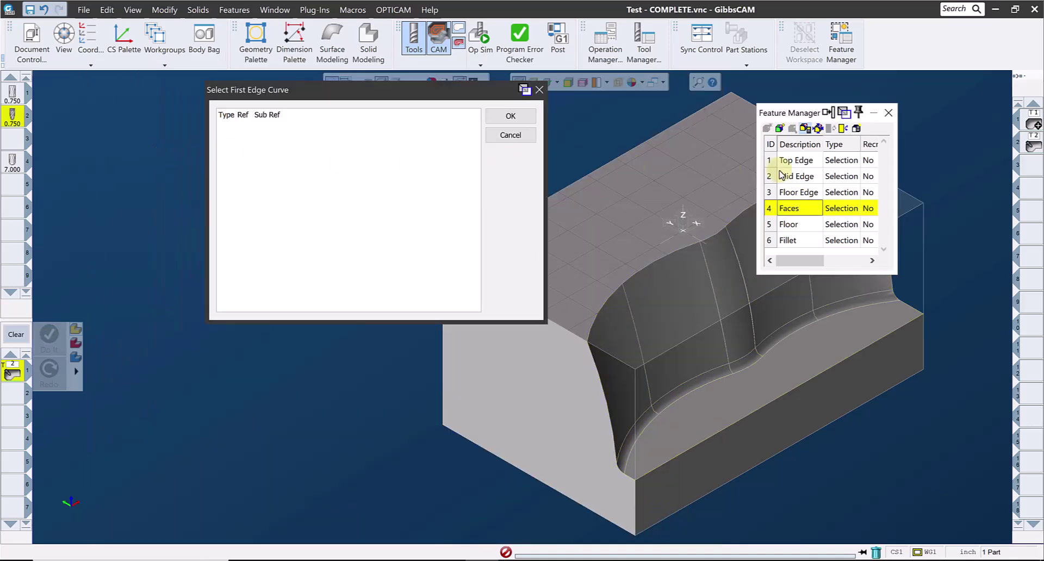
{"action": "left_click", "coordinate": [796, 161]}
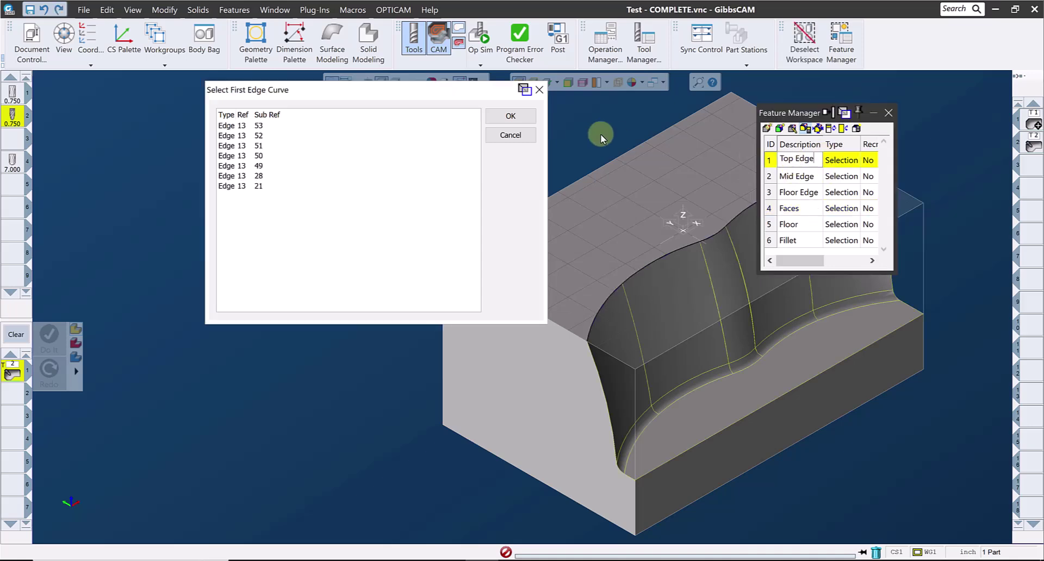
{"action": "left_click", "coordinate": [509, 116]}
{"action": "left_click", "coordinate": [300, 154]}
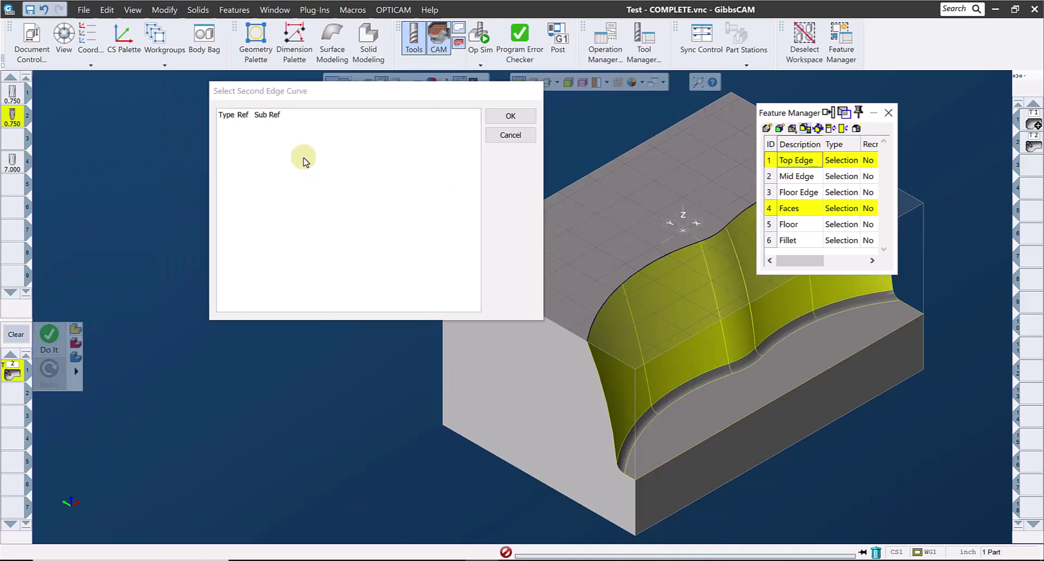
{"action": "left_click", "coordinate": [797, 175]}
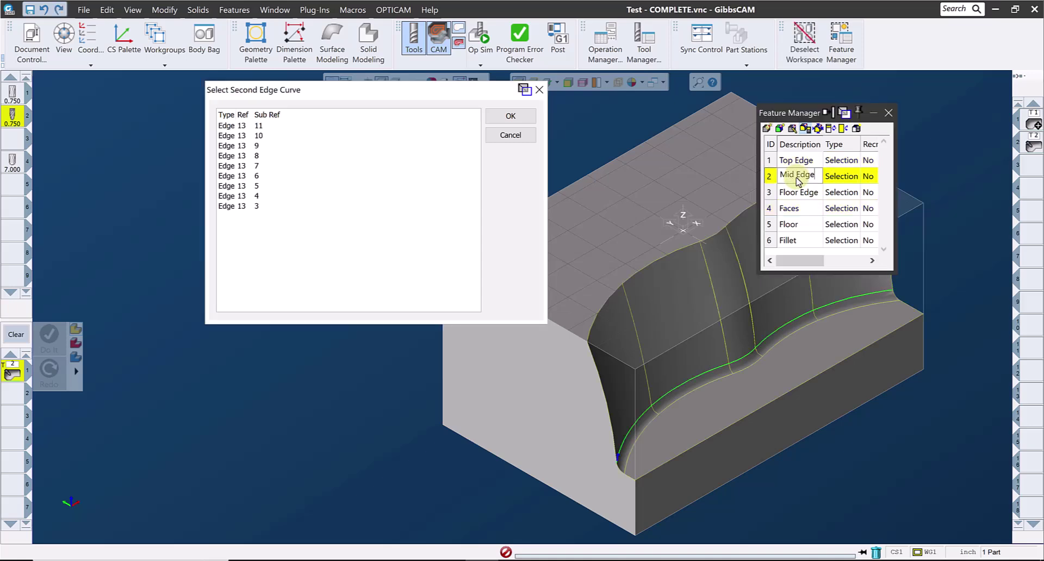
{"action": "left_click", "coordinate": [508, 117]}
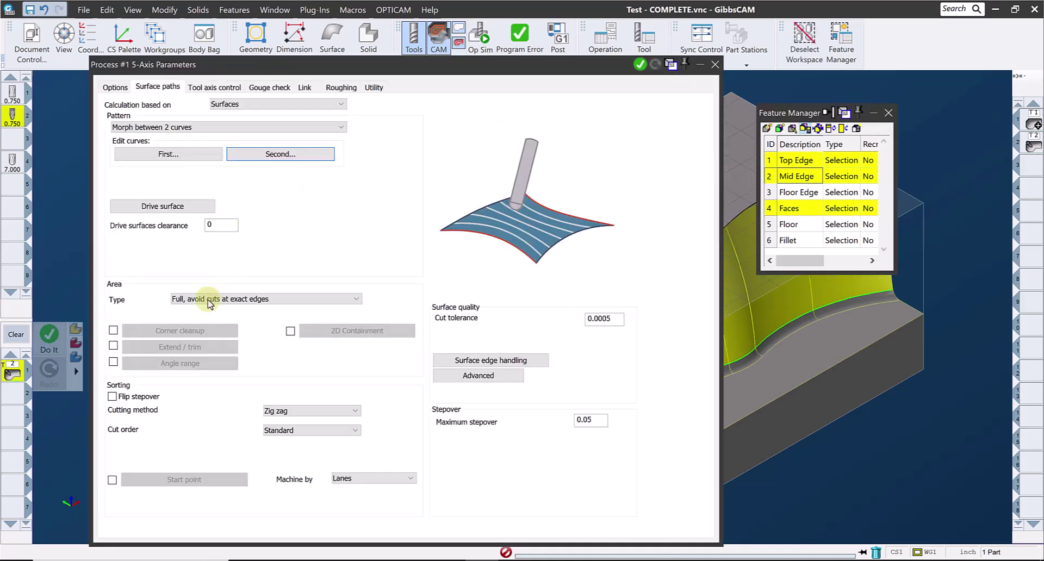
Extend the paths 0.06 tangentially at both start and end
{"action": "left_click", "coordinate": [113, 347]}
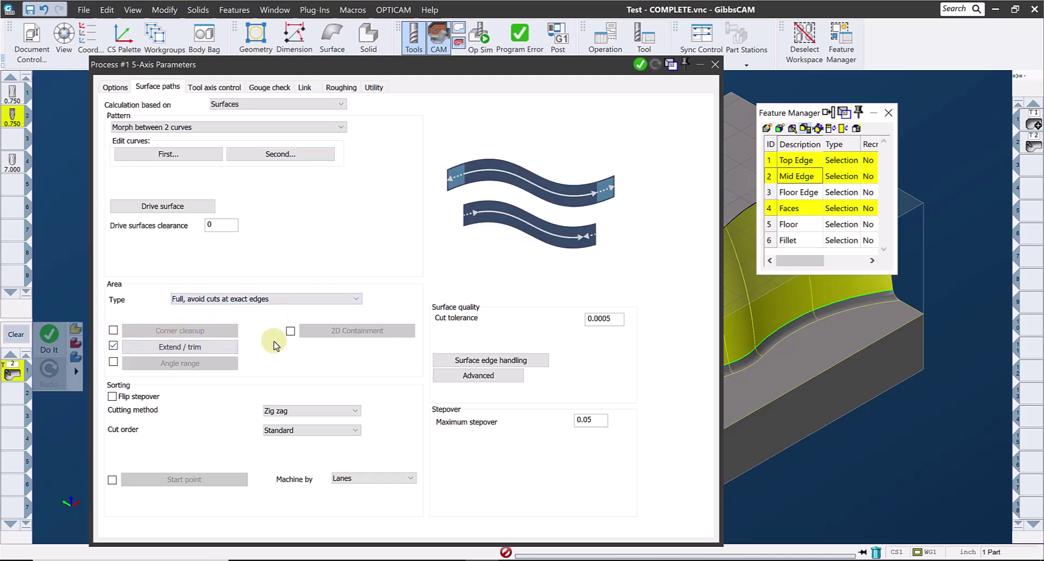
{"action": "left_click", "coordinate": [205, 349]}
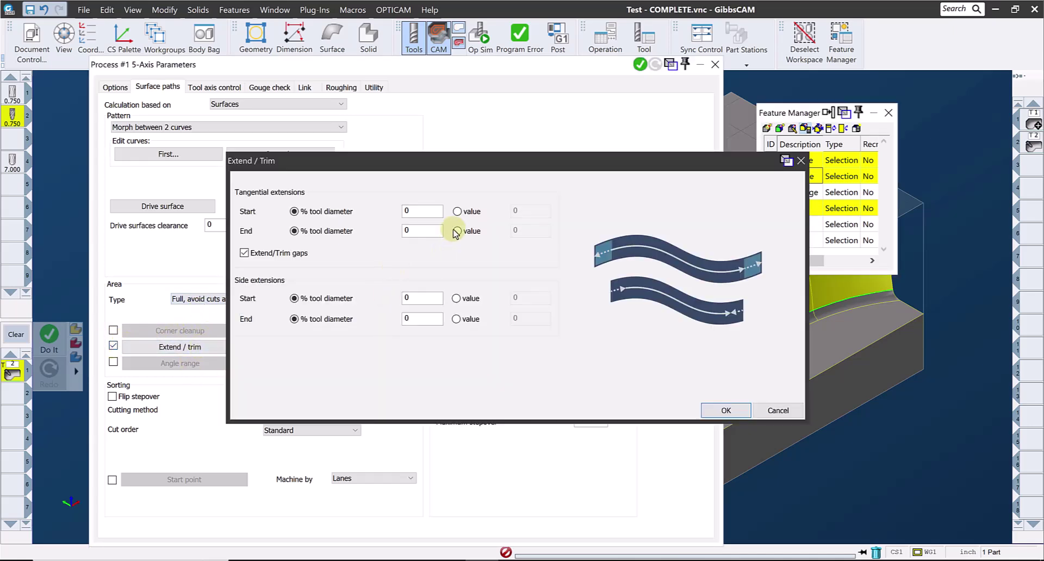
{"action": "left_click", "coordinate": [477, 213]}
{"action": "left_click", "coordinate": [530, 211]}
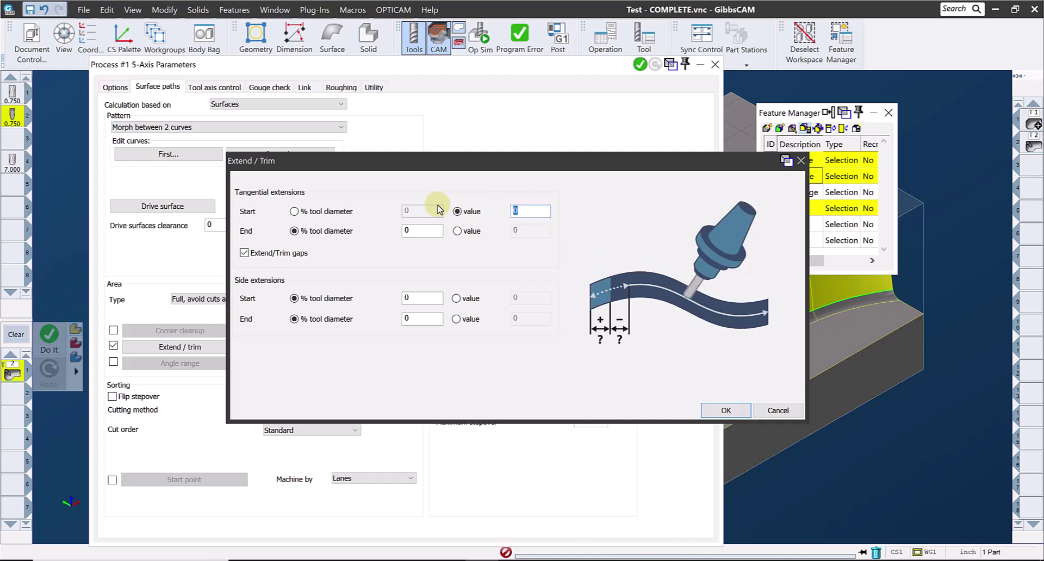
{"action": "type", "text": ".06"}
{"action": "key", "text": "Tab"}
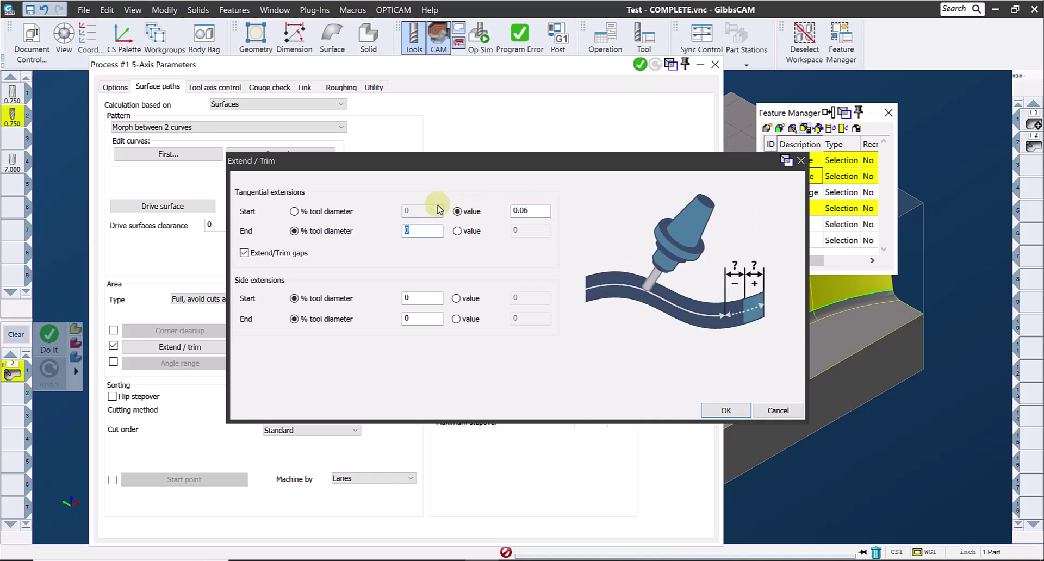
{"action": "left_click", "coordinate": [457, 230]}
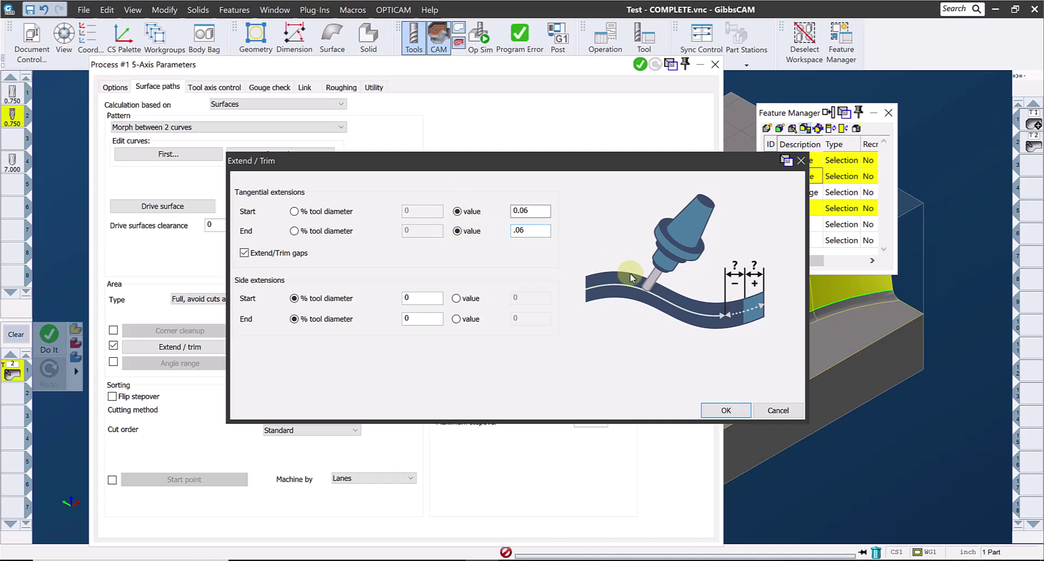
{"action": "left_click", "coordinate": [716, 410]}
Cut one way only with a .0375 maximum stepover, then view tool axis control
{"action": "left_click", "coordinate": [304, 411]}
{"action": "left_click", "coordinate": [288, 428]}
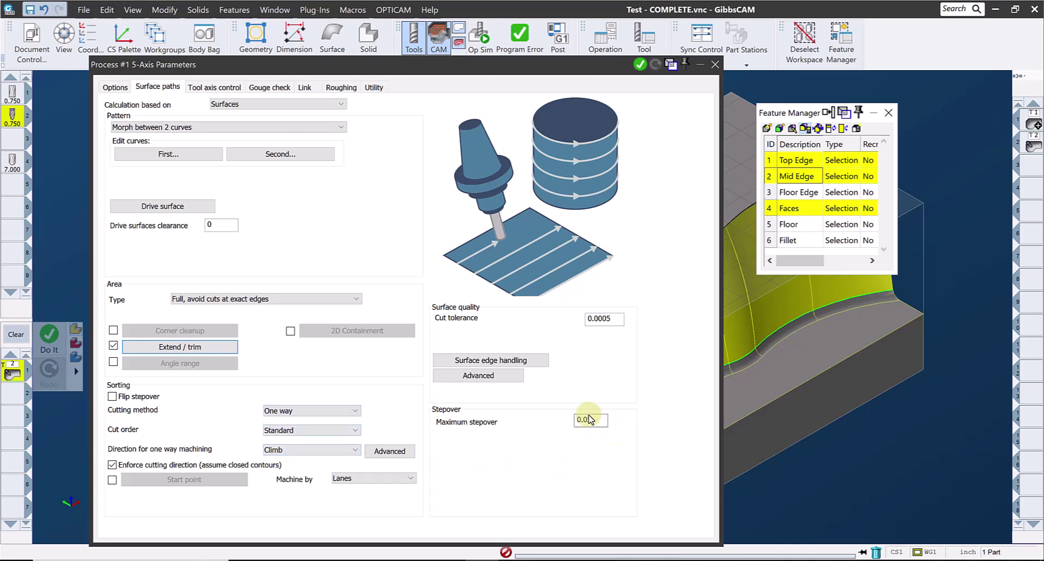
{"action": "mouse_move", "coordinate": [593, 424]}
{"action": "left_click_drag", "start_coordinate": [593, 424], "coordinate": [562, 423]}
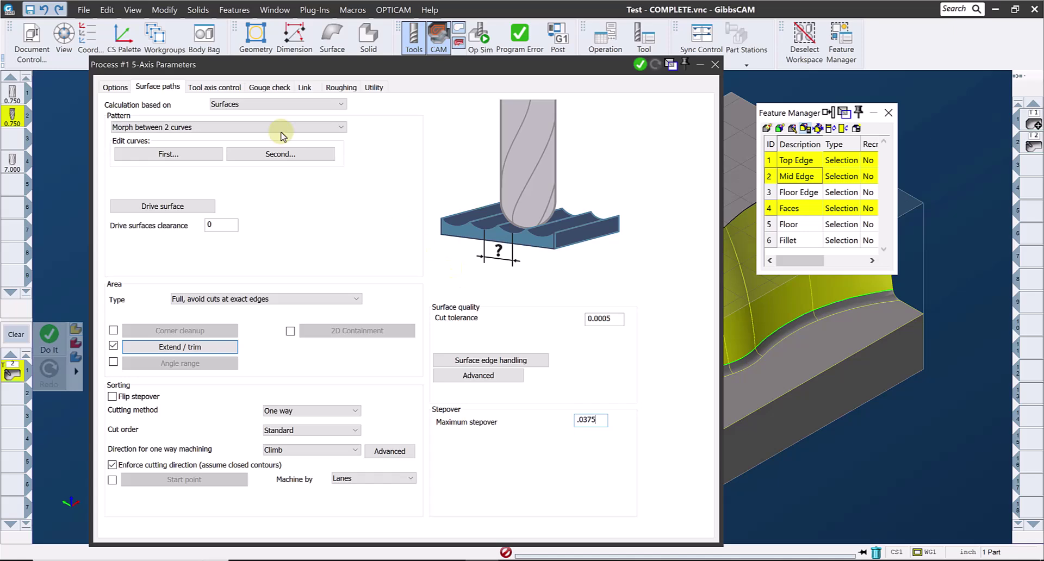
{"action": "left_click", "coordinate": [203, 89]}
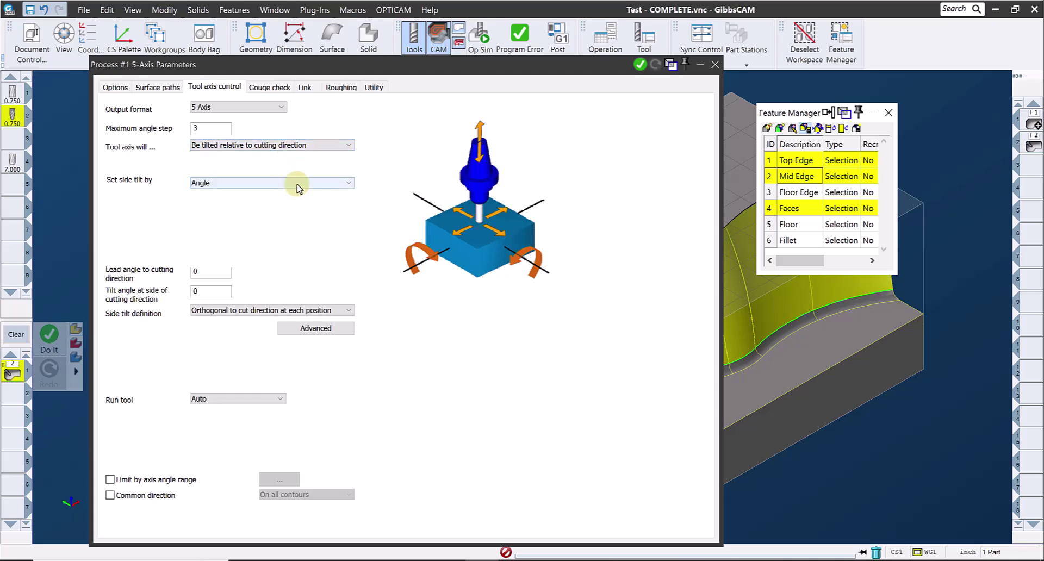
Set side tilt by Contact point, with the contact point defined By line parameter
{"action": "left_click", "coordinate": [297, 185]}
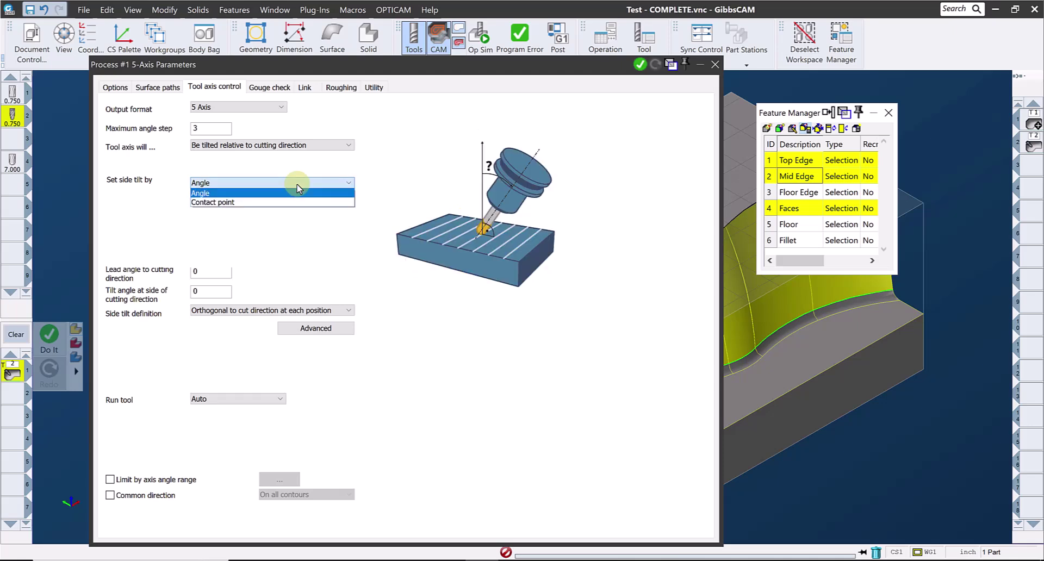
{"action": "left_click", "coordinate": [231, 202]}
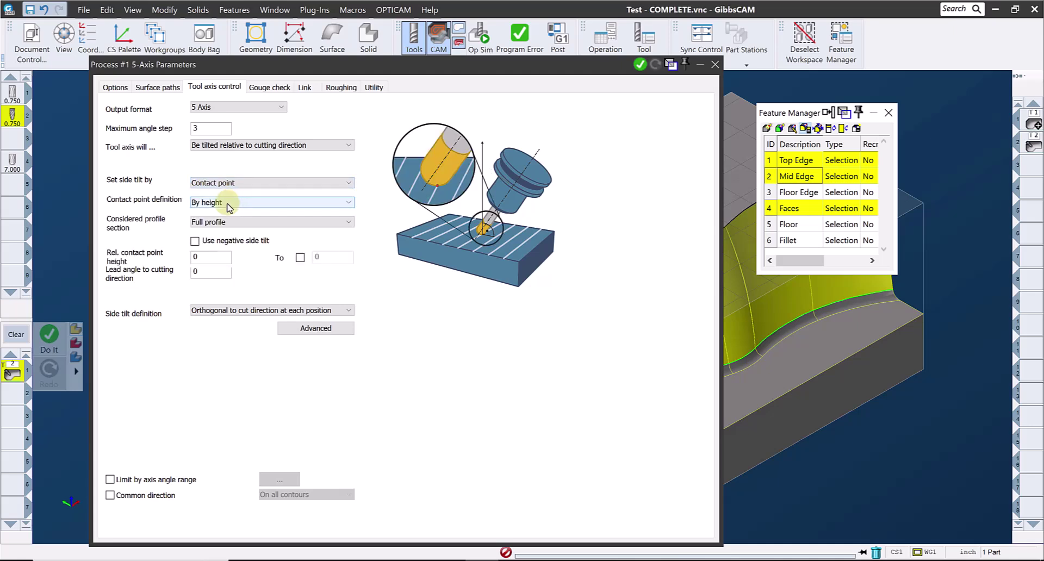
{"action": "left_click", "coordinate": [229, 208]}
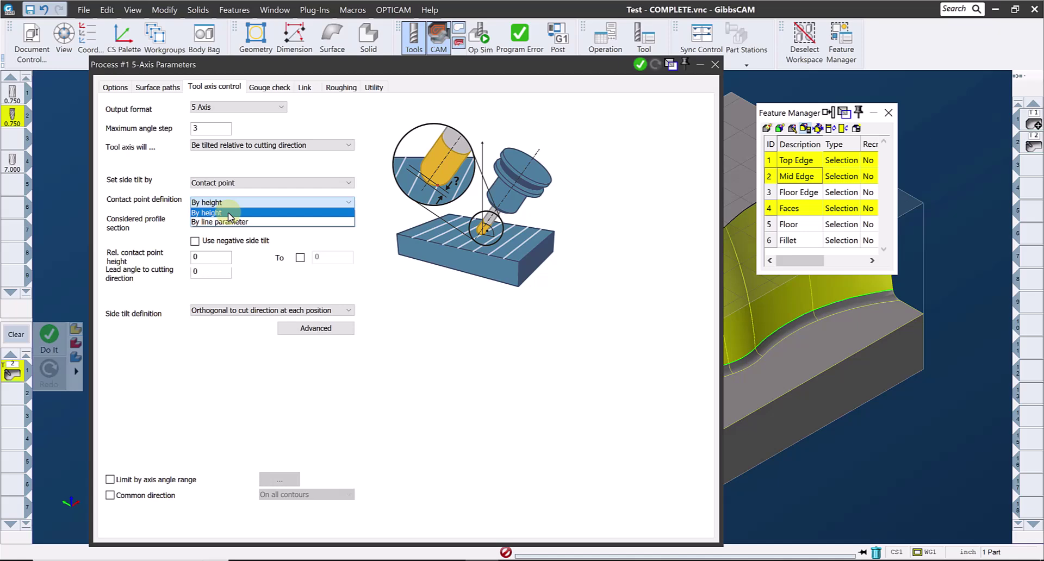
{"action": "left_click", "coordinate": [230, 221]}
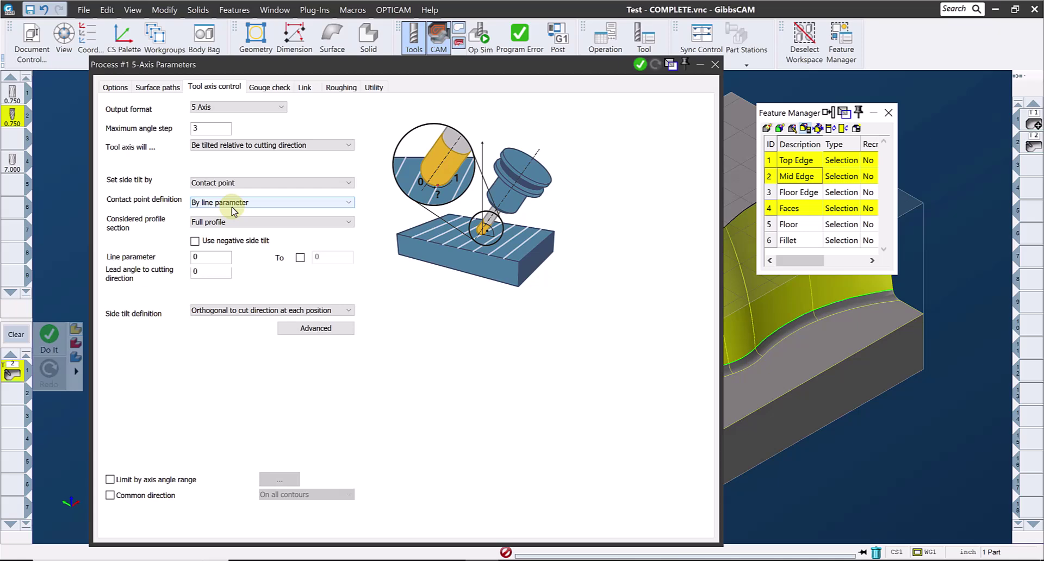
Keep Full profile as the considered profile section and select tool 2
{"action": "left_click_drag", "start_coordinate": [314, 67], "coordinate": [626, 54]}
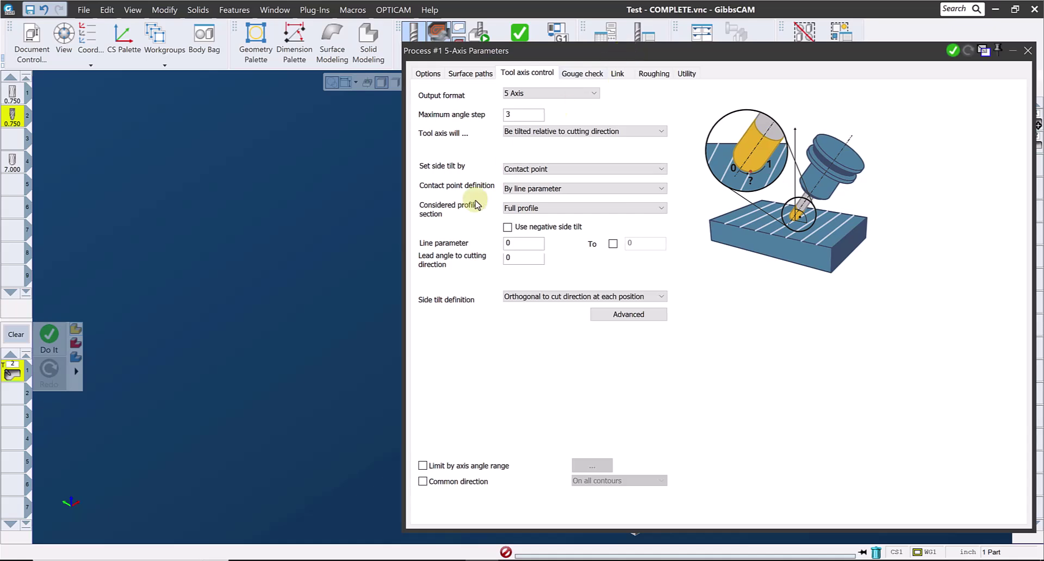
{"action": "left_click", "coordinate": [519, 208]}
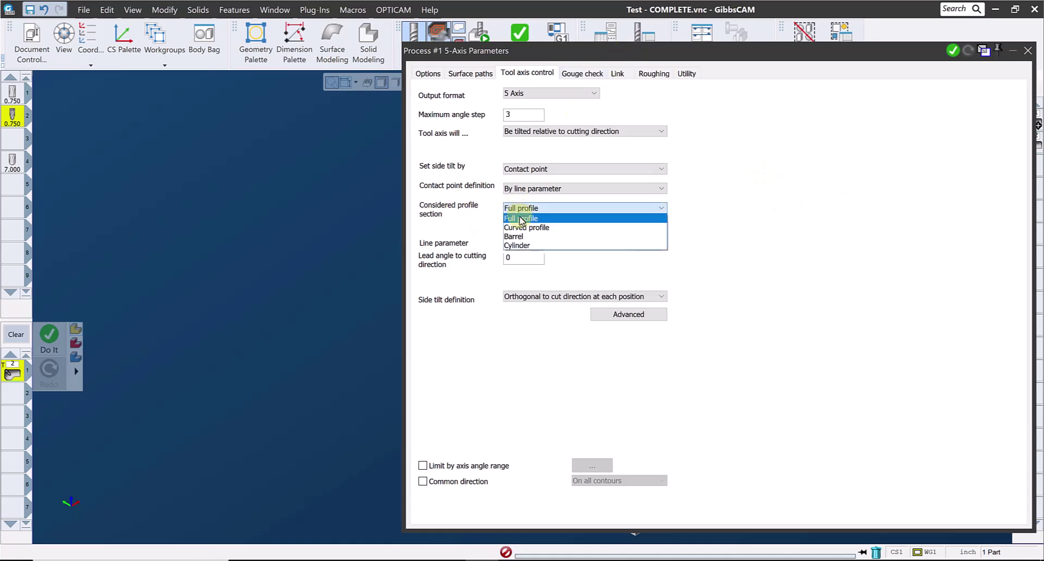
{"action": "left_click", "coordinate": [14, 117]}
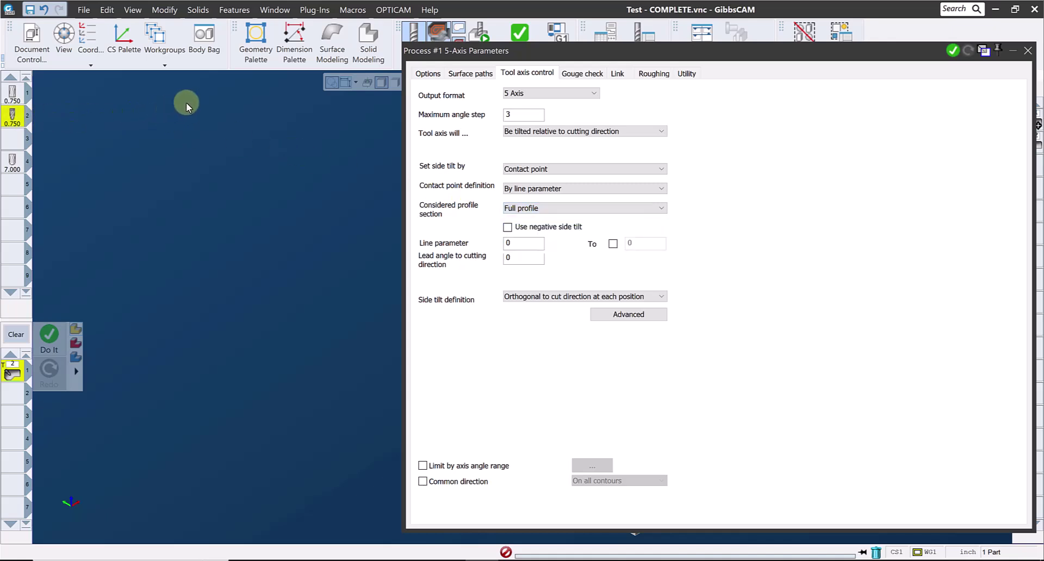
{"action": "left_click", "coordinate": [20, 123]}
Open tool 2's Milling Tool definition beside the parameters and try Curved profile as the considered section
{"action": "double_click", "coordinate": [18, 124]}
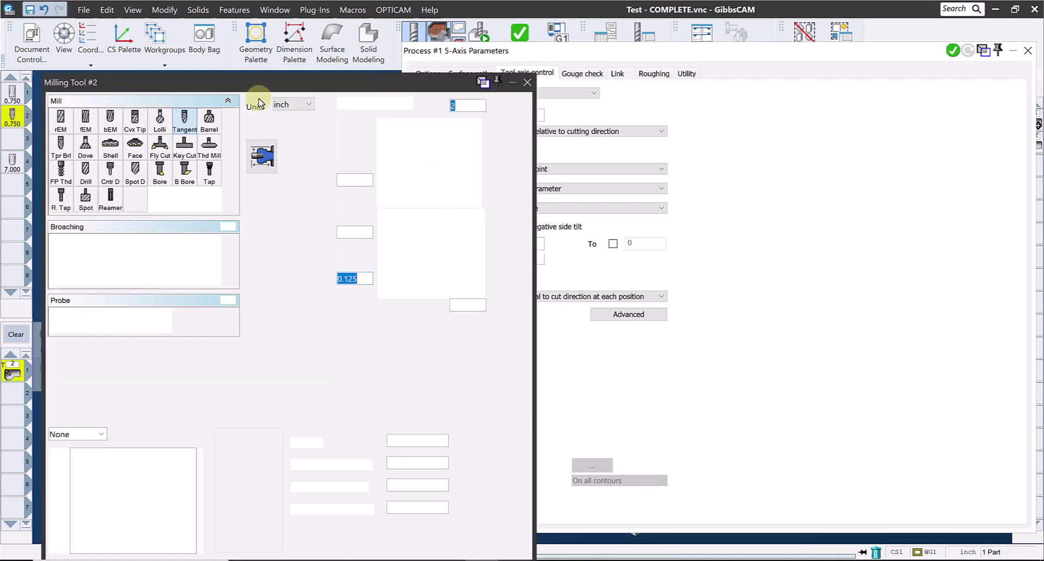
{"action": "left_click_drag", "start_coordinate": [90, 68], "coordinate": [63, 80]}
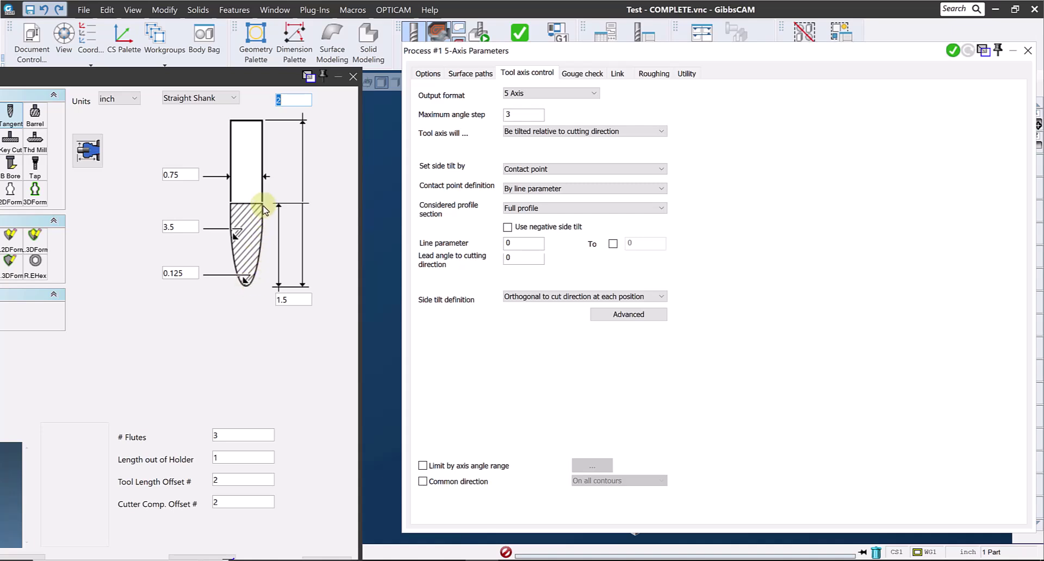
{"action": "left_click", "coordinate": [550, 208]}
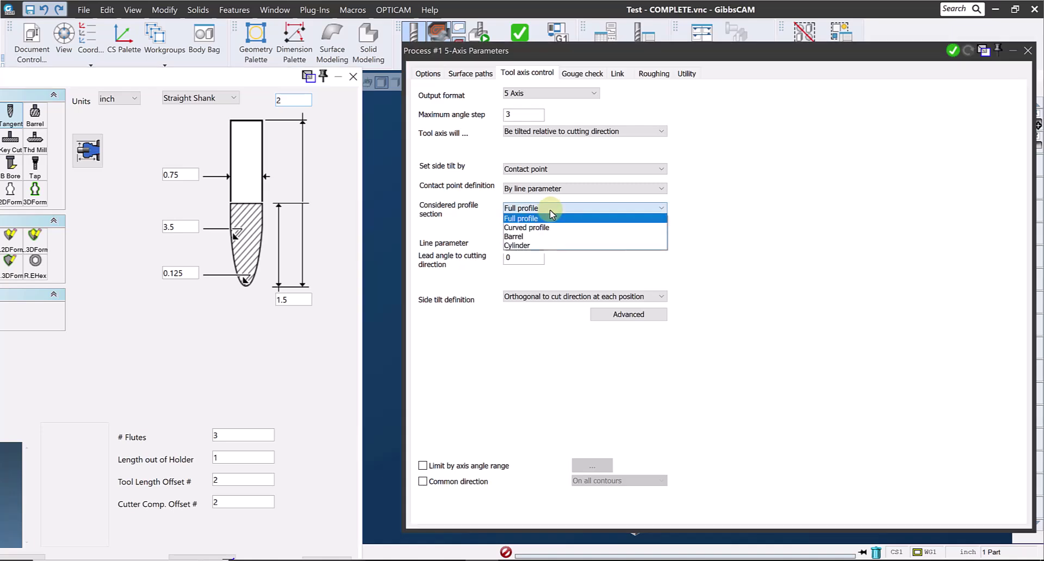
{"action": "left_click", "coordinate": [525, 227]}
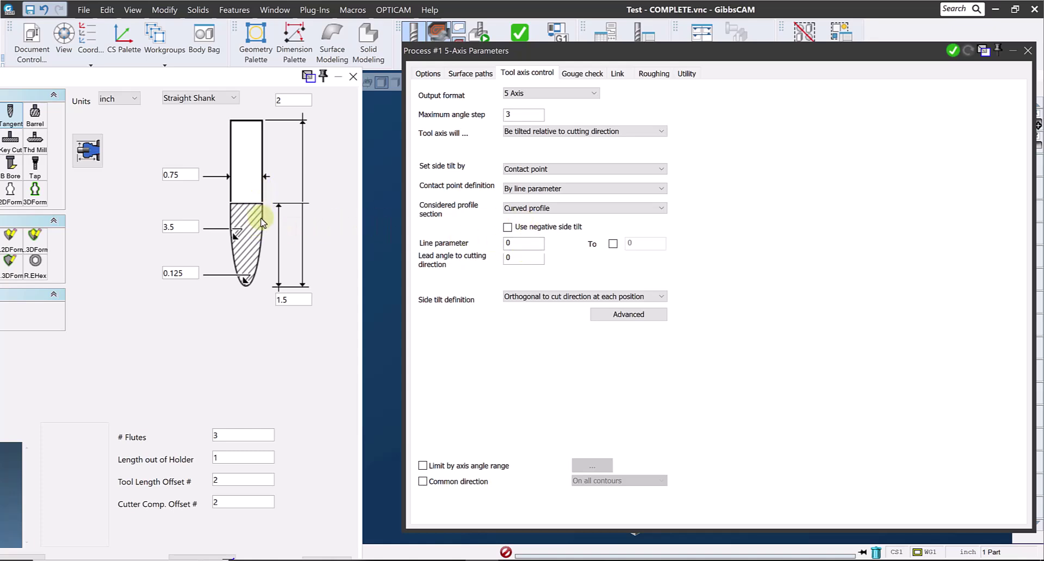
Switch the considered profile section to Barrel, then try Cylinder
{"action": "left_click", "coordinate": [523, 208]}
{"action": "left_click", "coordinate": [520, 241]}
{"action": "left_click", "coordinate": [520, 242]}
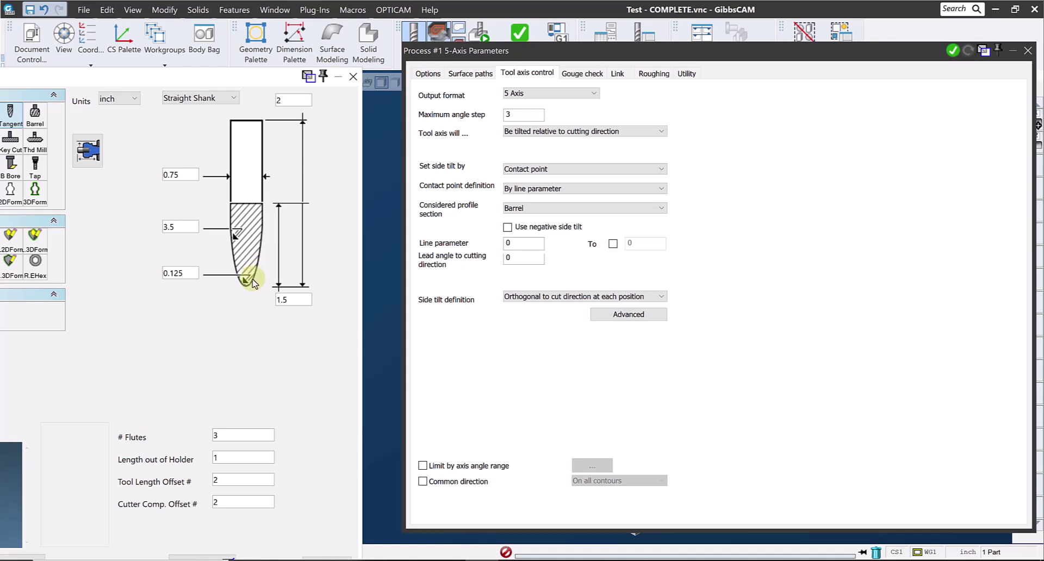
{"action": "left_click", "coordinate": [513, 209]}
{"action": "left_click", "coordinate": [517, 245]}
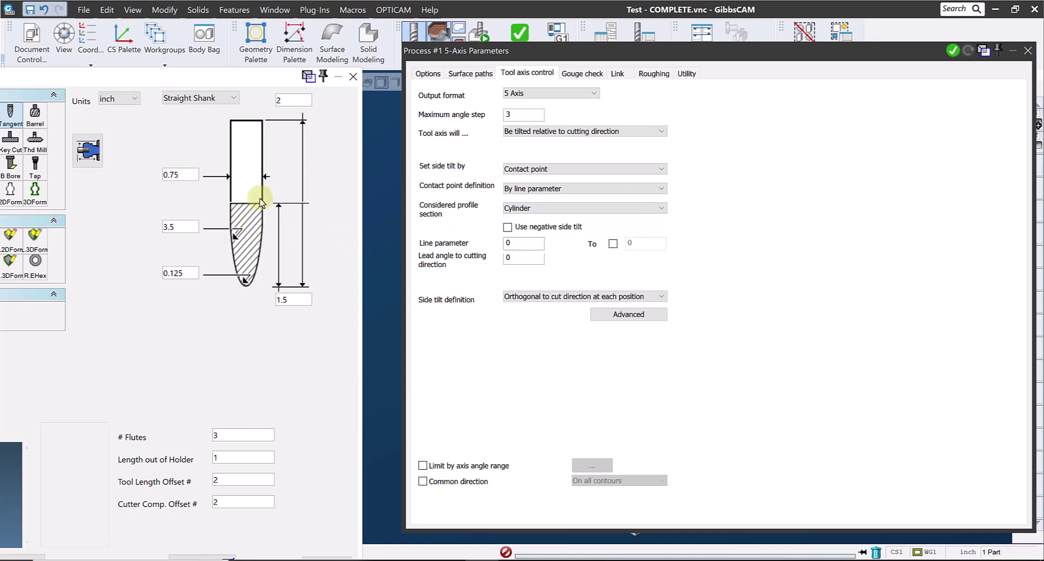
{"action": "left_click", "coordinate": [547, 208]}
Return the section to Barrel and make the line parameter run from 0.9 to 0.1
{"action": "left_click", "coordinate": [519, 237]}
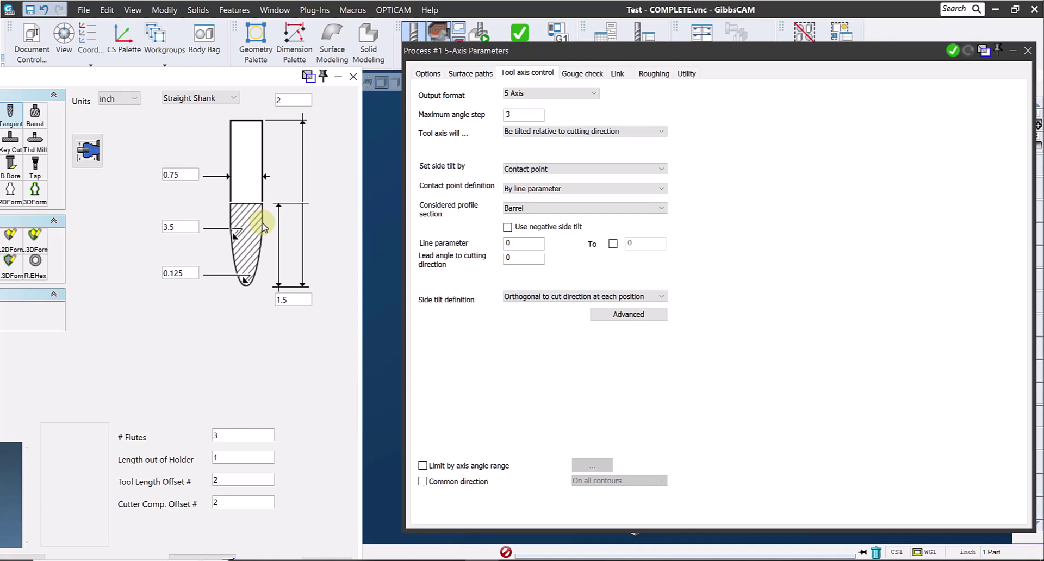
{"action": "left_click", "coordinate": [511, 243]}
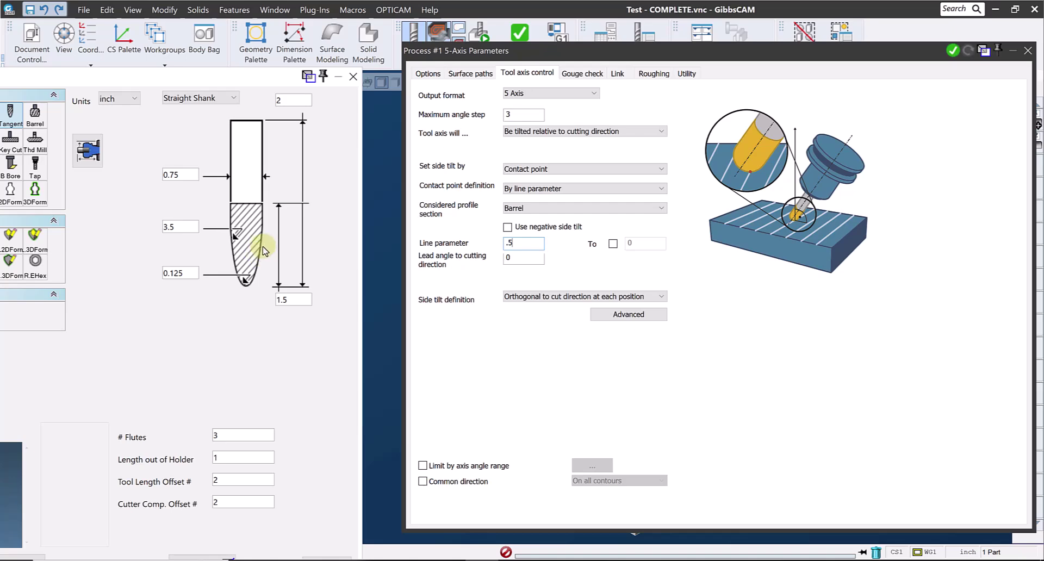
{"action": "left_click", "coordinate": [614, 244]}
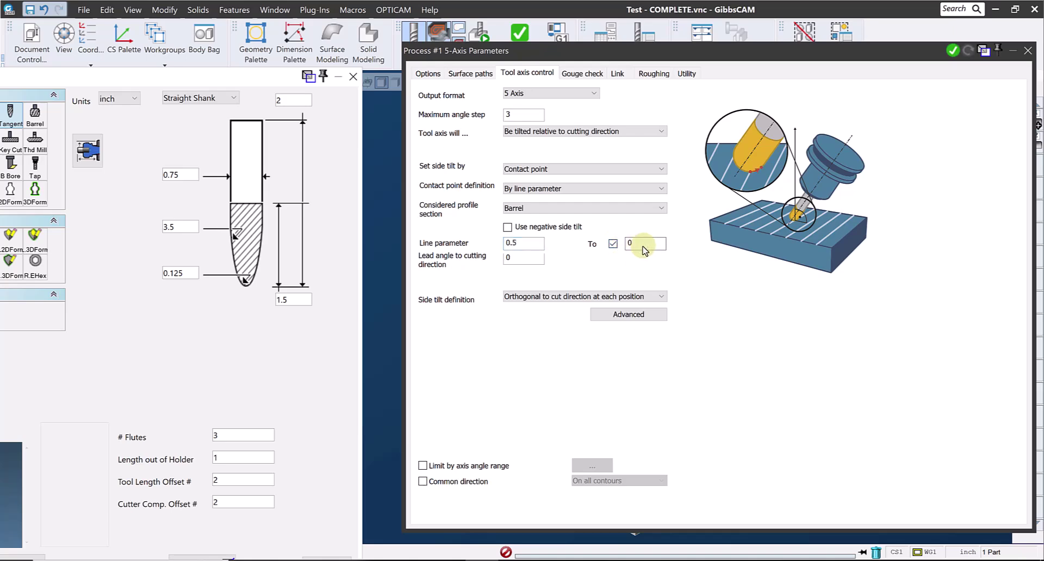
{"action": "double_click", "coordinate": [516, 243]}
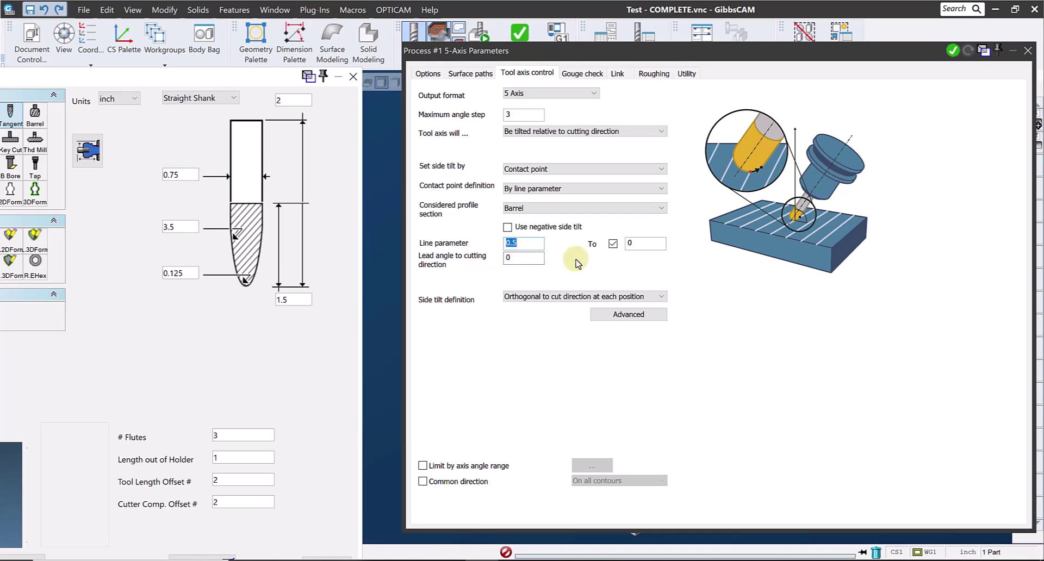
{"action": "double_click", "coordinate": [640, 246]}
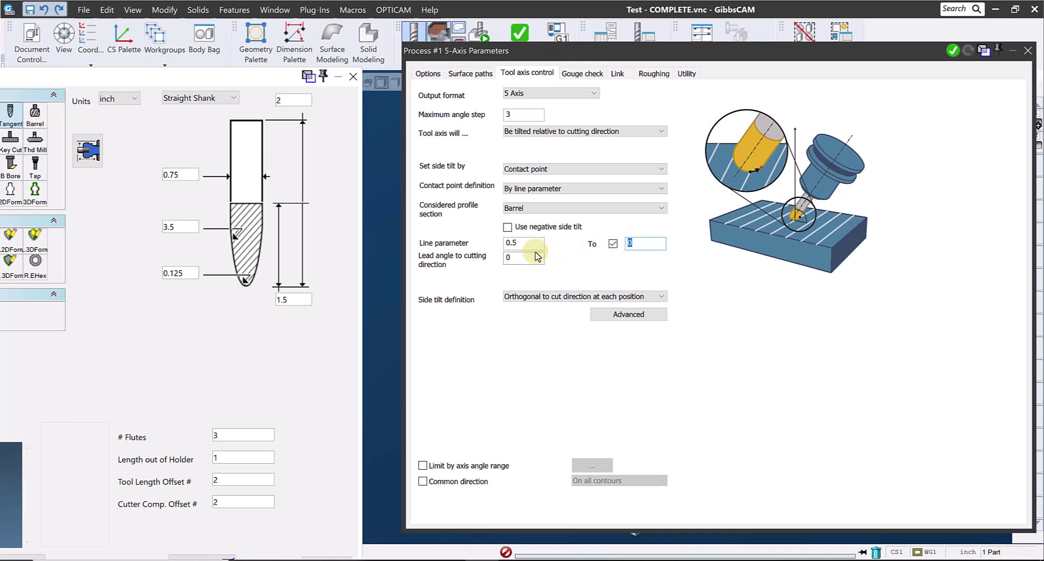
{"action": "double_click", "coordinate": [519, 243]}
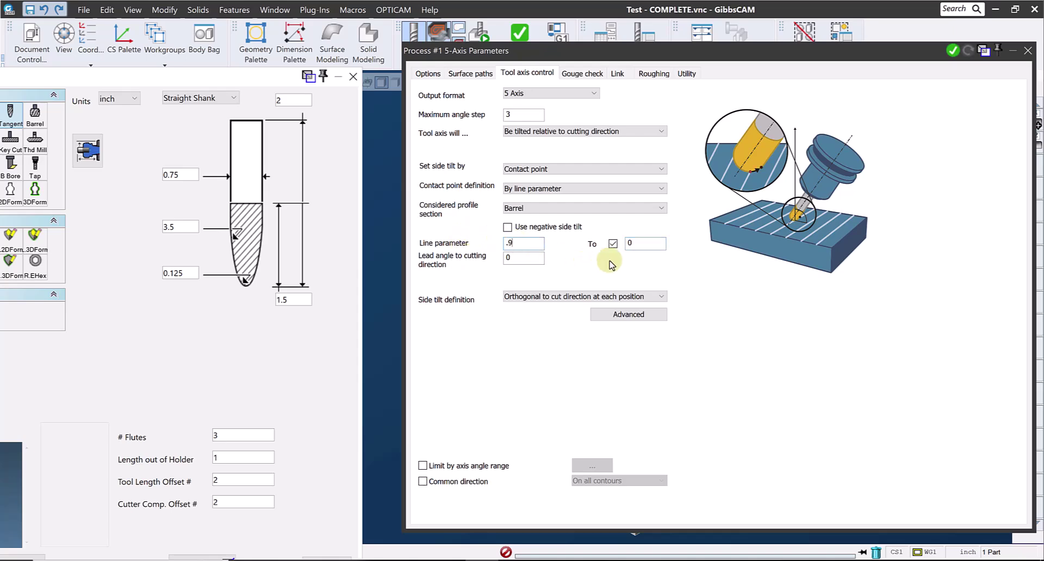
{"action": "double_click", "coordinate": [632, 244]}
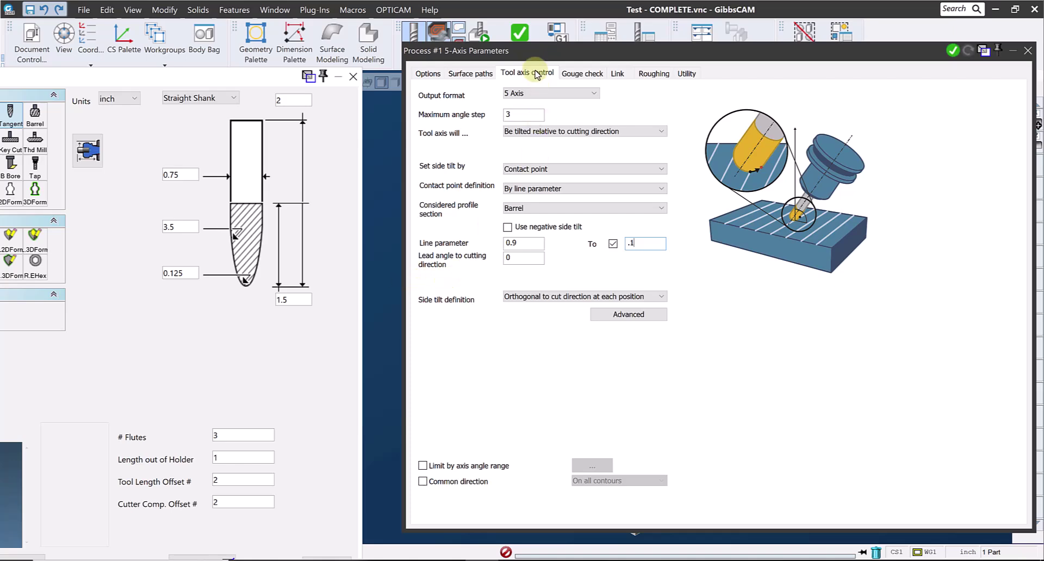
Enable gouge check row 1 and pick the Floor and Fillet faces as its check surfaces
{"action": "left_click", "coordinate": [579, 76]}
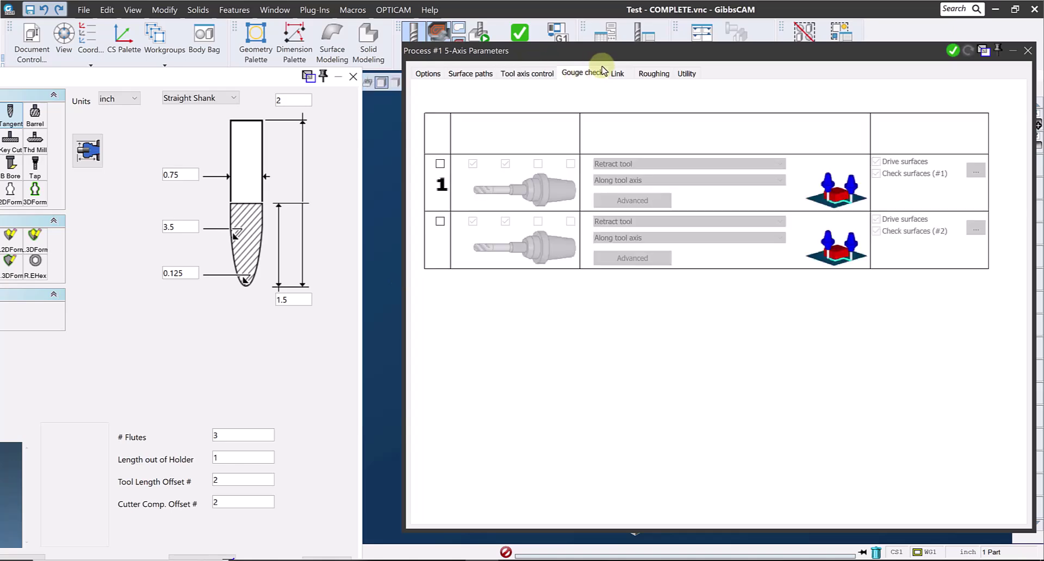
{"action": "left_click_drag", "start_coordinate": [620, 52], "coordinate": [291, 64]}
{"action": "left_click", "coordinate": [109, 175]}
{"action": "left_click", "coordinate": [646, 185]}
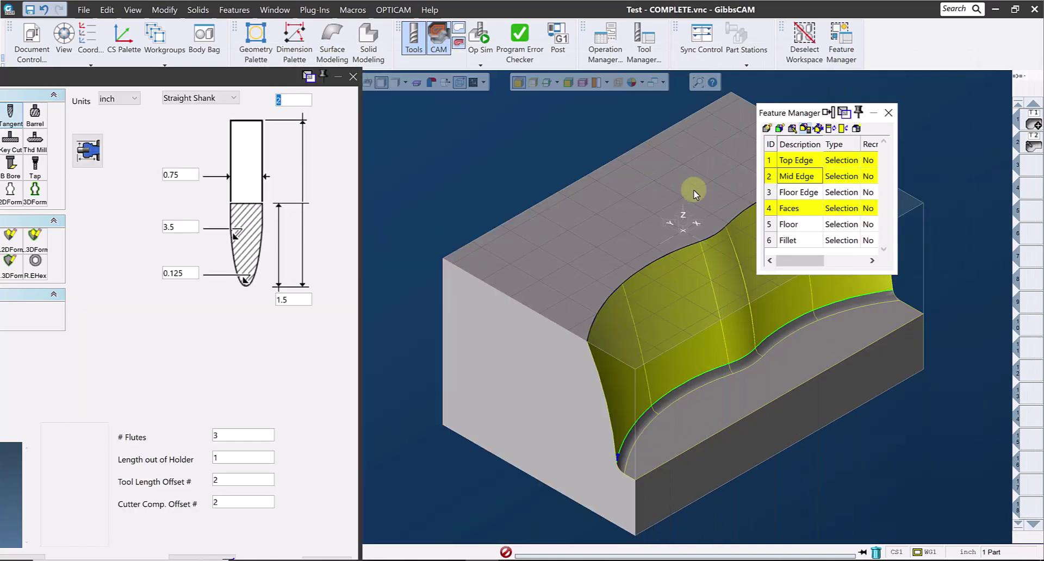
{"action": "left_click", "coordinate": [802, 193]}
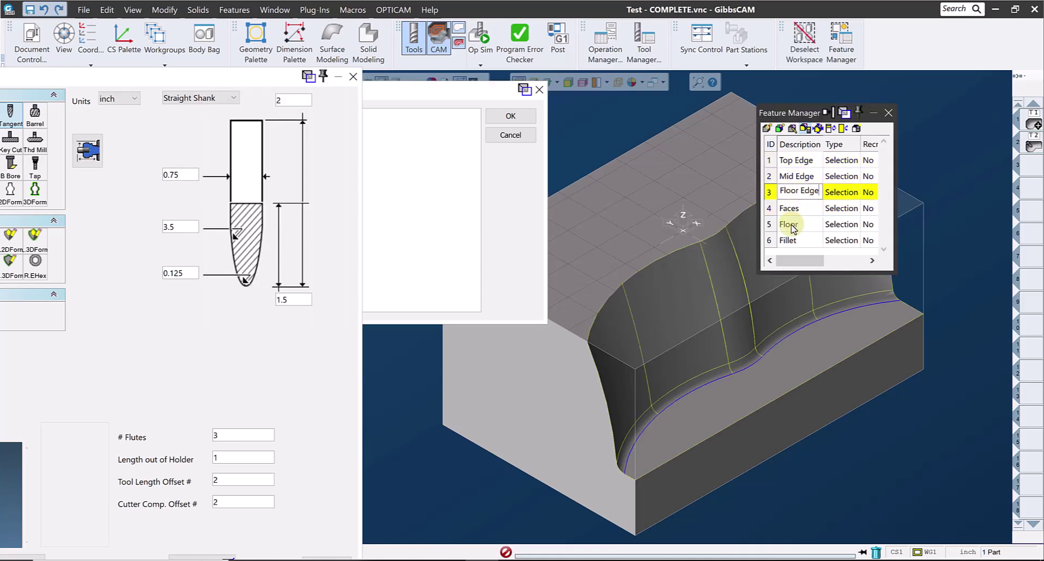
{"action": "left_click", "coordinate": [788, 224]}
{"action": "left_click", "coordinate": [790, 239], "text": "ctrl"}
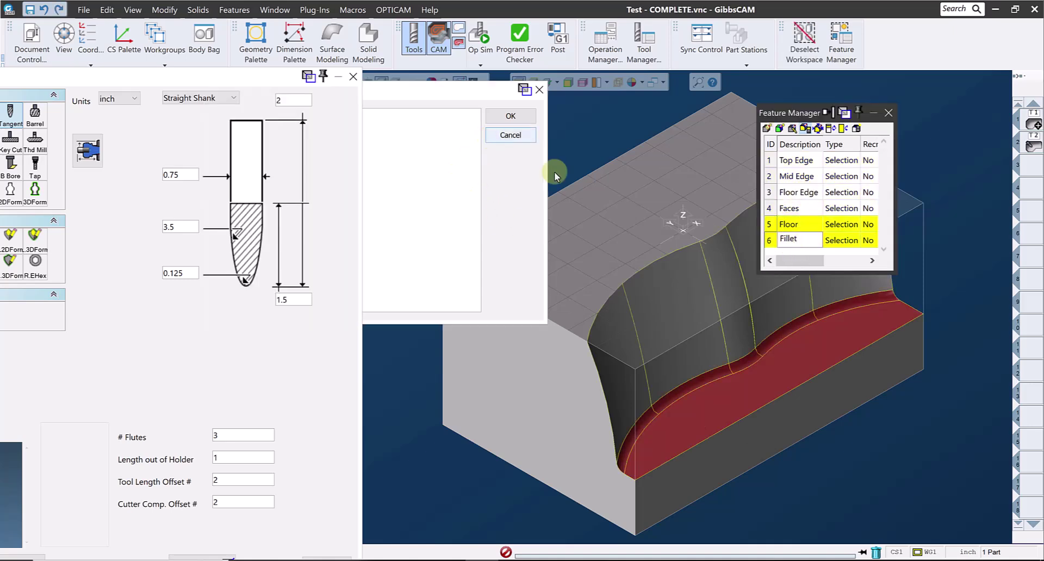
{"action": "left_click", "coordinate": [510, 117]}
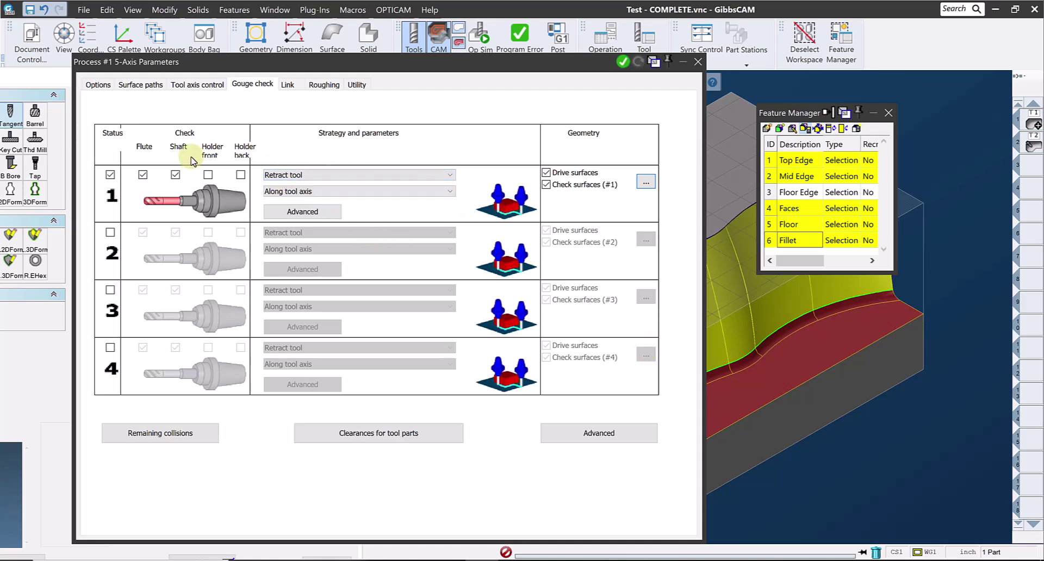
{"action": "left_click", "coordinate": [287, 87]}
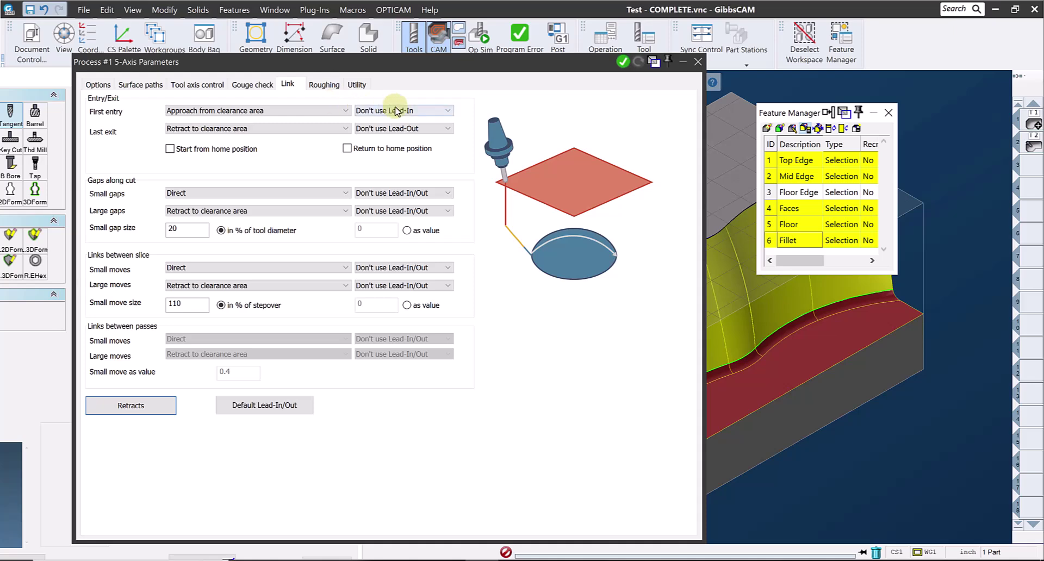
Use a lead-in on the first entry and a lead-out on the last exit
{"action": "left_click", "coordinate": [415, 111]}
{"action": "left_click", "coordinate": [412, 121]}
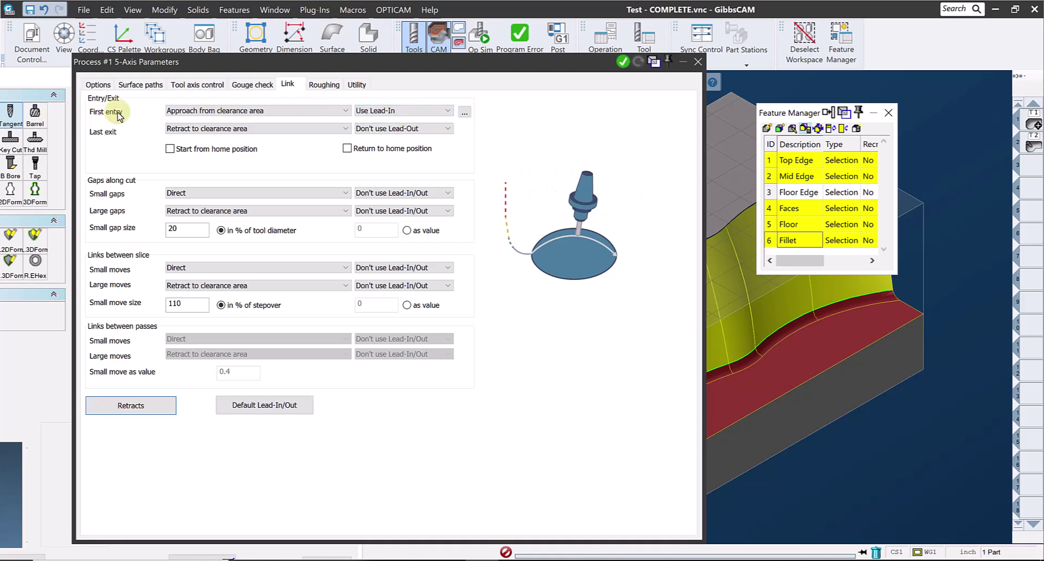
{"action": "left_click", "coordinate": [413, 128]}
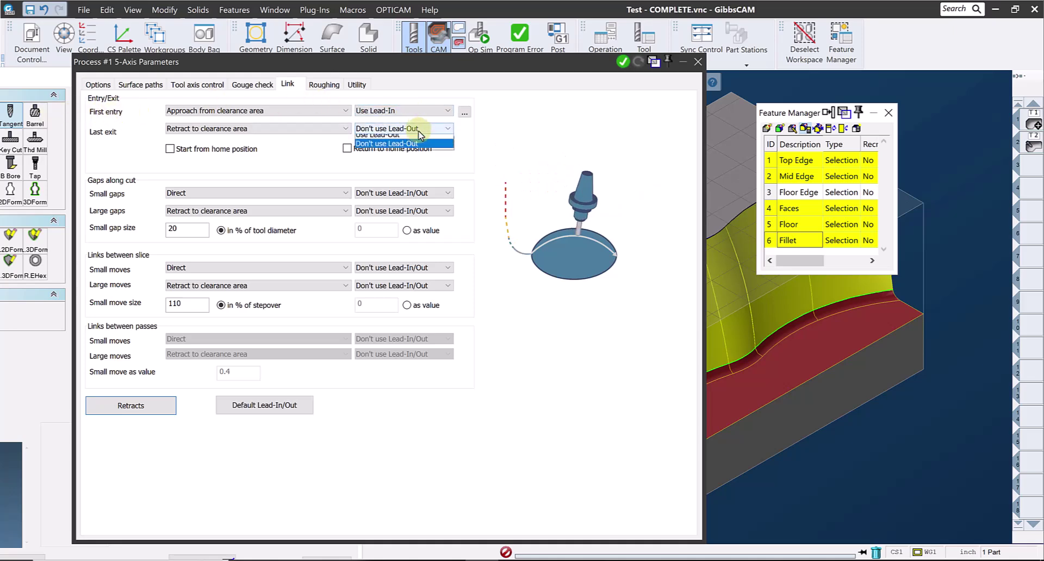
{"action": "left_click", "coordinate": [390, 139]}
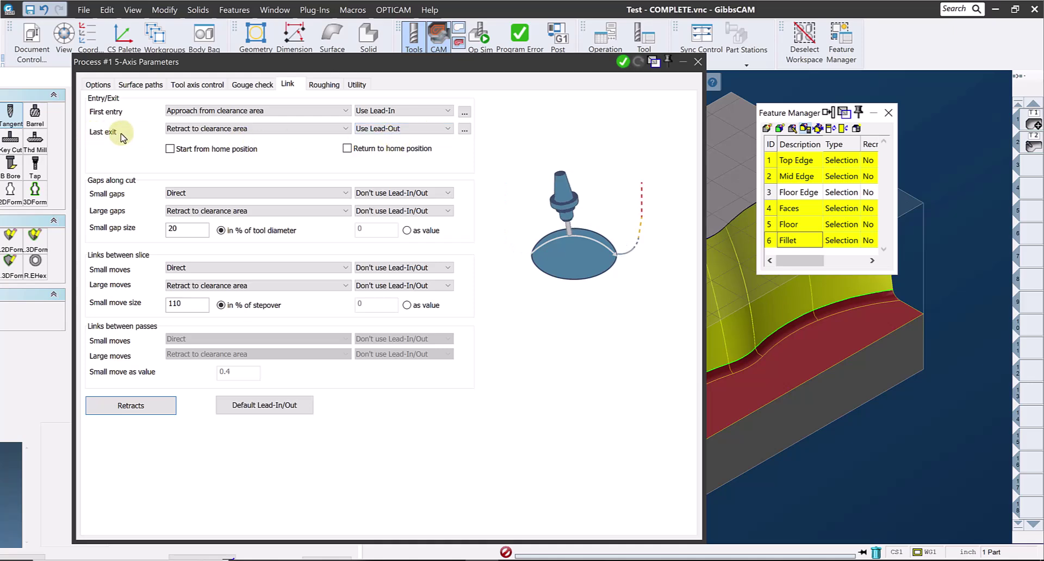
Make small gaps and small slice moves follow surfaces; large slice moves retract to rapid distance with lead-in/out
{"action": "left_click", "coordinate": [191, 194]}
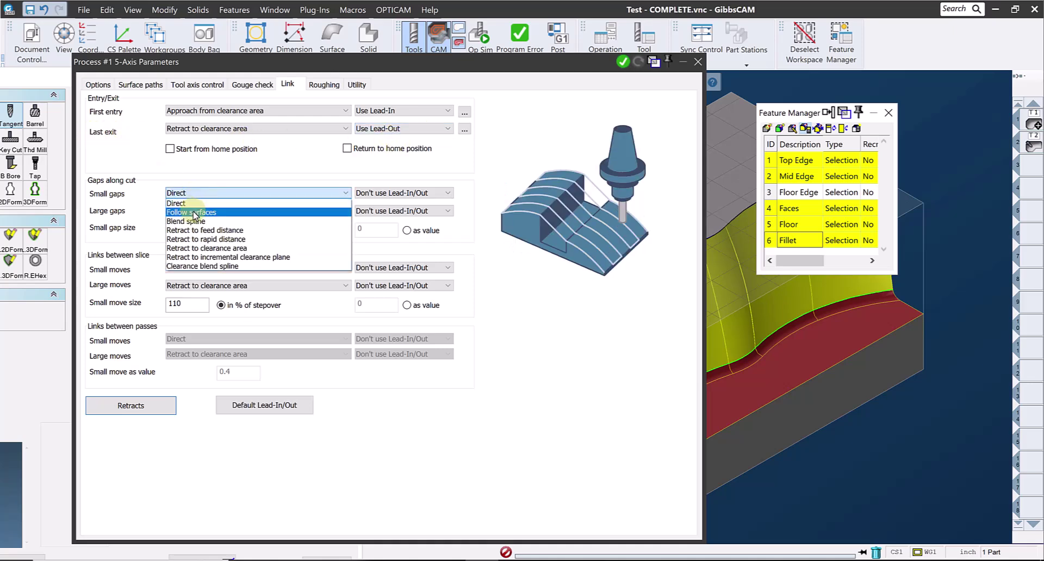
{"action": "left_click", "coordinate": [193, 213]}
{"action": "left_click", "coordinate": [196, 268]}
{"action": "left_click", "coordinate": [199, 287]}
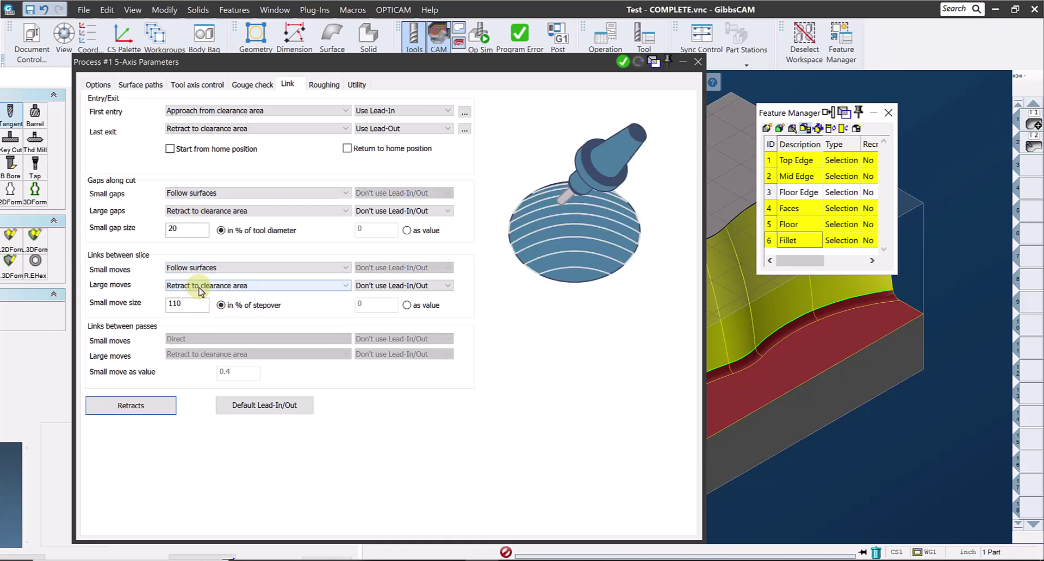
{"action": "left_click", "coordinate": [204, 285]}
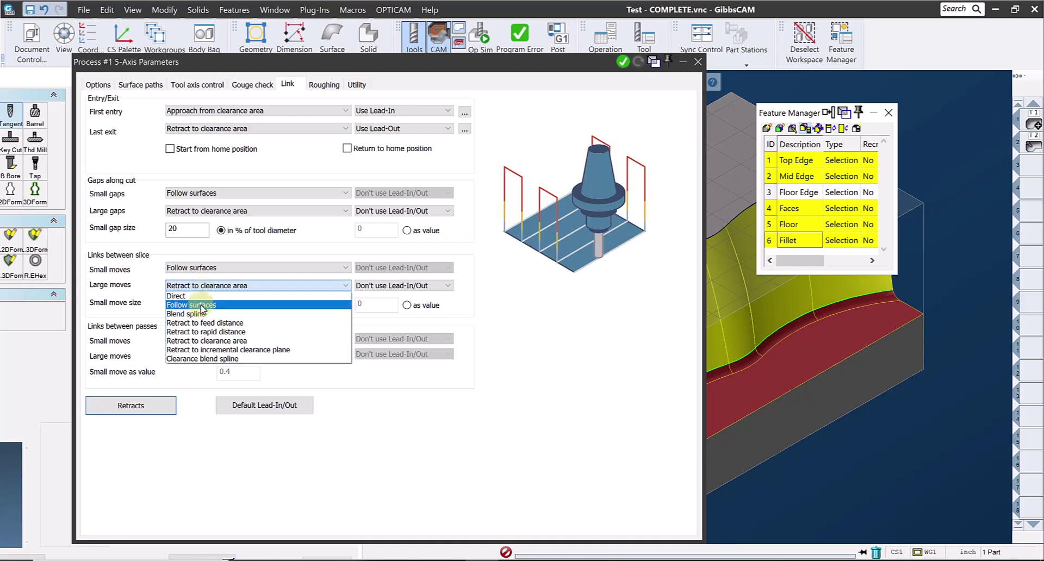
{"action": "left_click", "coordinate": [206, 331]}
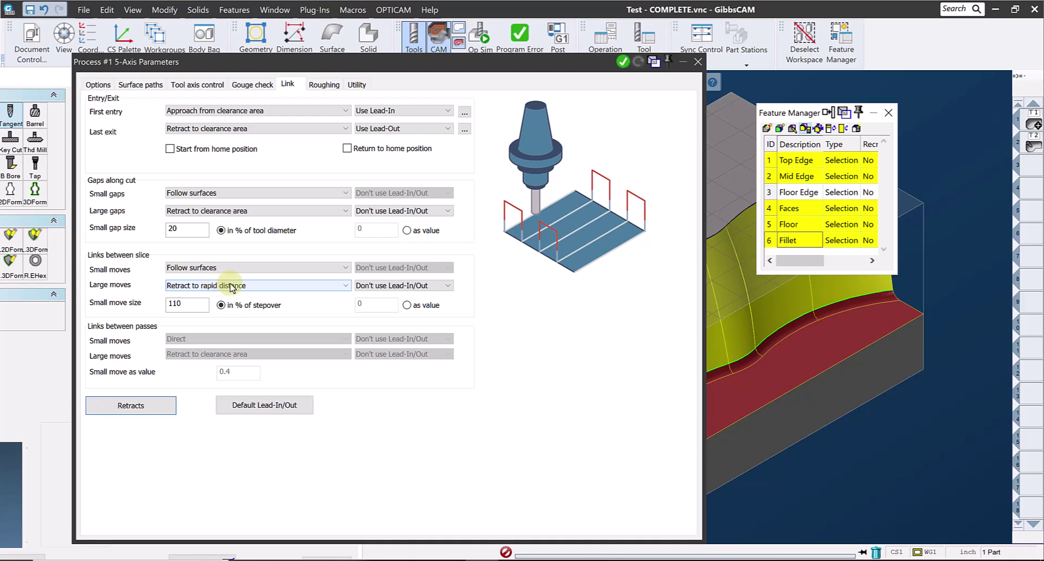
{"action": "left_click", "coordinate": [416, 287]}
{"action": "left_click", "coordinate": [395, 315]}
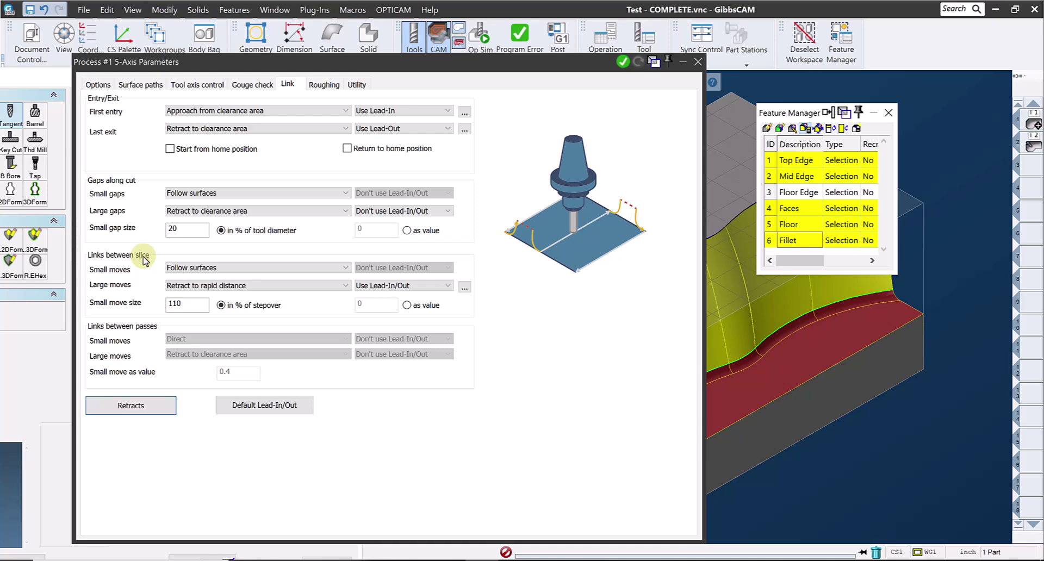
In Retracts, set Height 4, Incremental height 4, Rapid distance .5 and Entry feed distance .25
{"action": "left_click", "coordinate": [141, 408]}
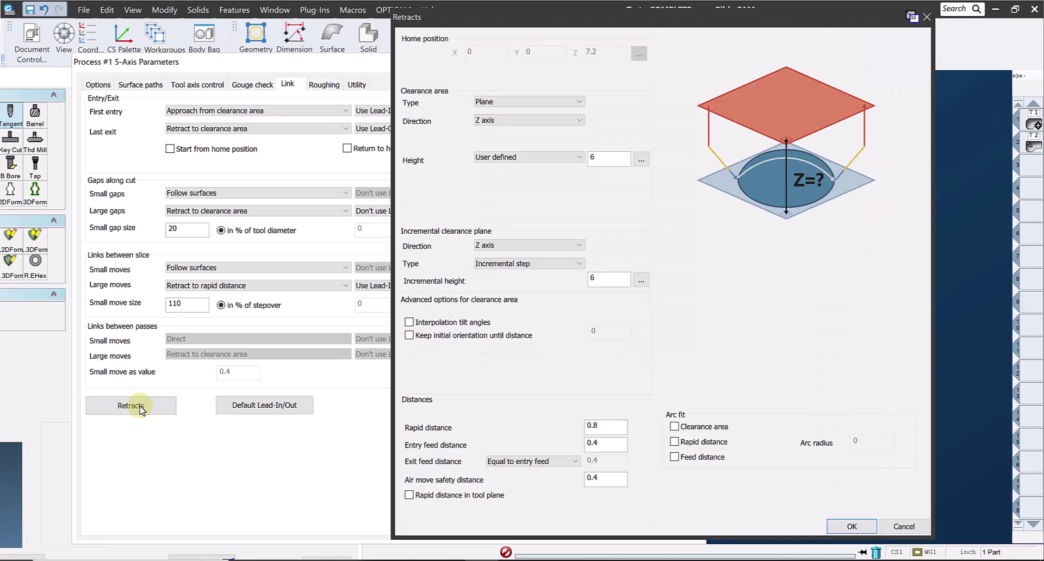
{"action": "double_click", "coordinate": [615, 158]}
{"action": "type", "text": "4"}
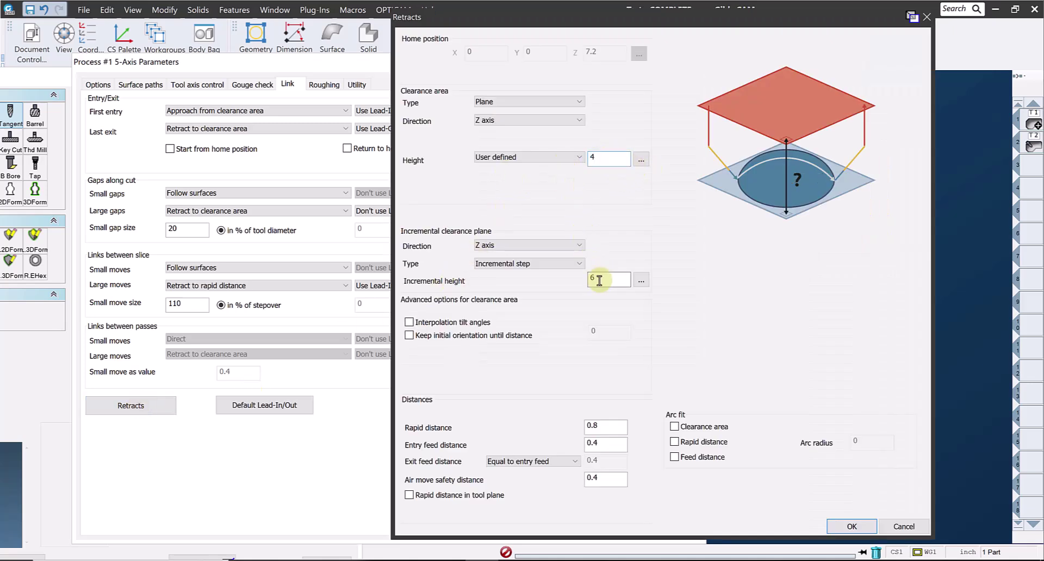
{"action": "double_click", "coordinate": [598, 280]}
{"action": "type", "text": "4"}
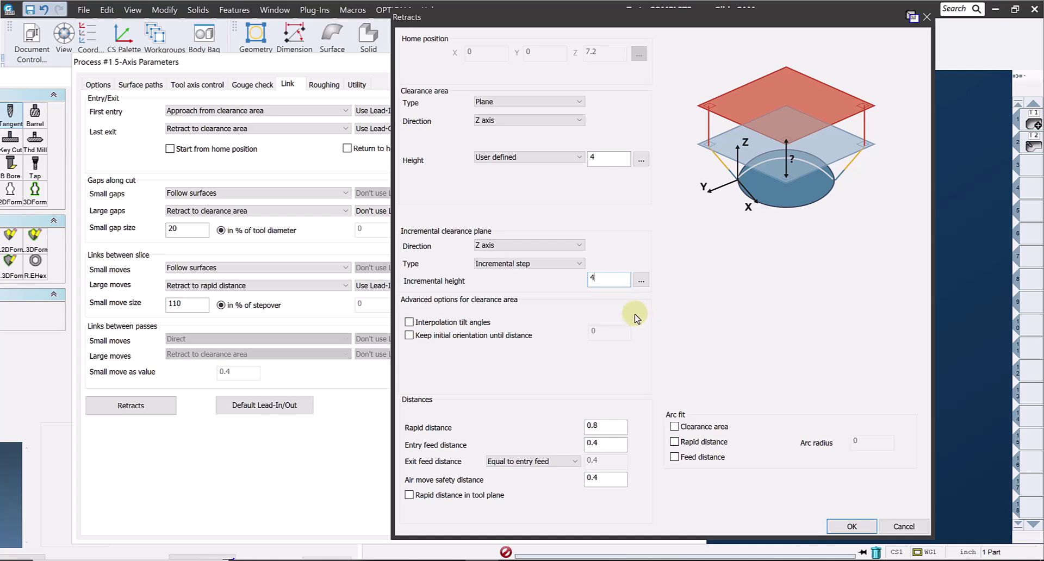
{"action": "double_click", "coordinate": [593, 426]}
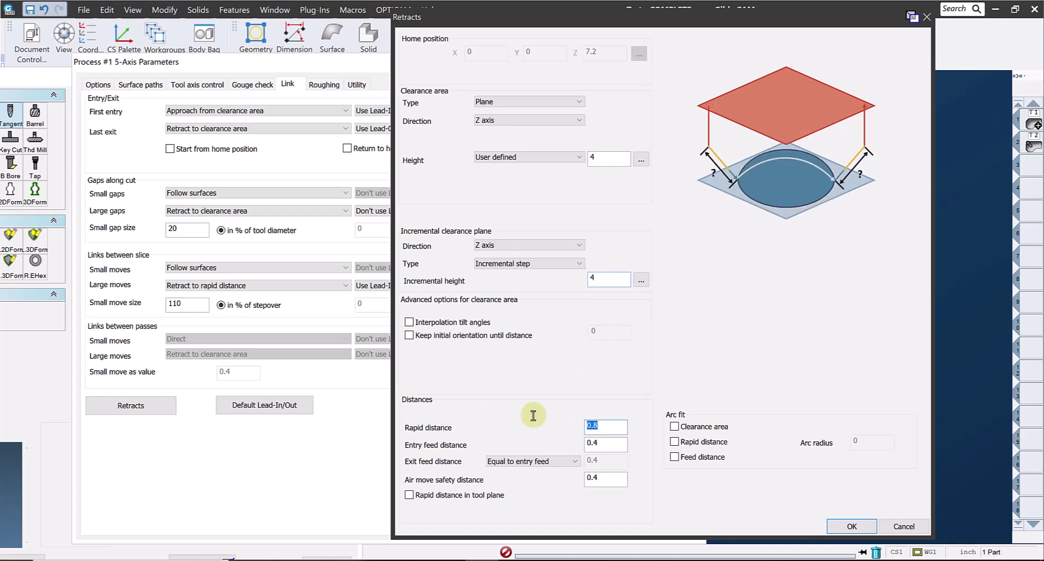
{"action": "type", "text": ".5"}
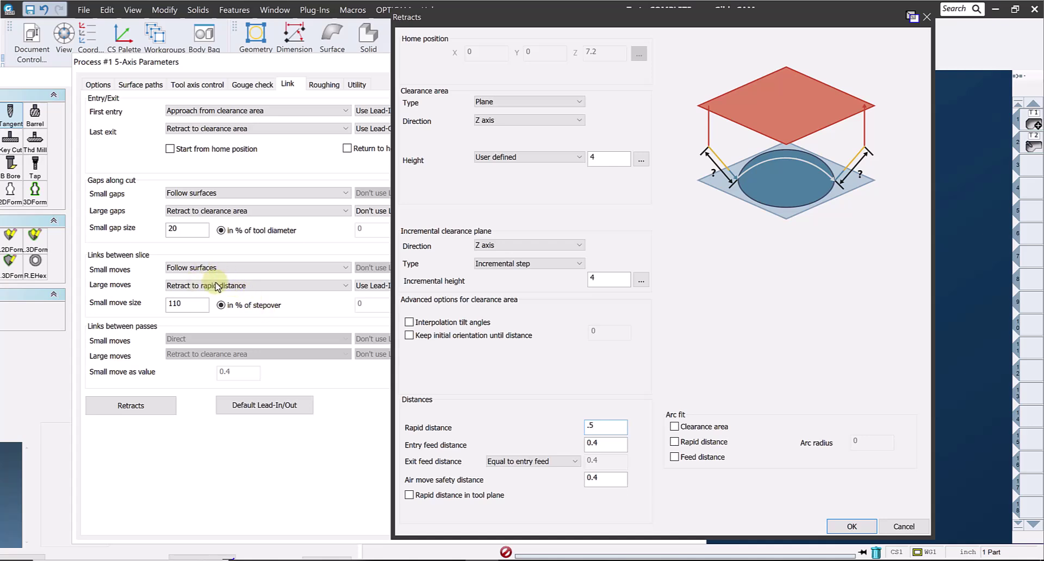
{"action": "left_click", "coordinate": [597, 444]}
{"action": "double_click", "coordinate": [596, 444]}
{"action": "type", "text": "."}
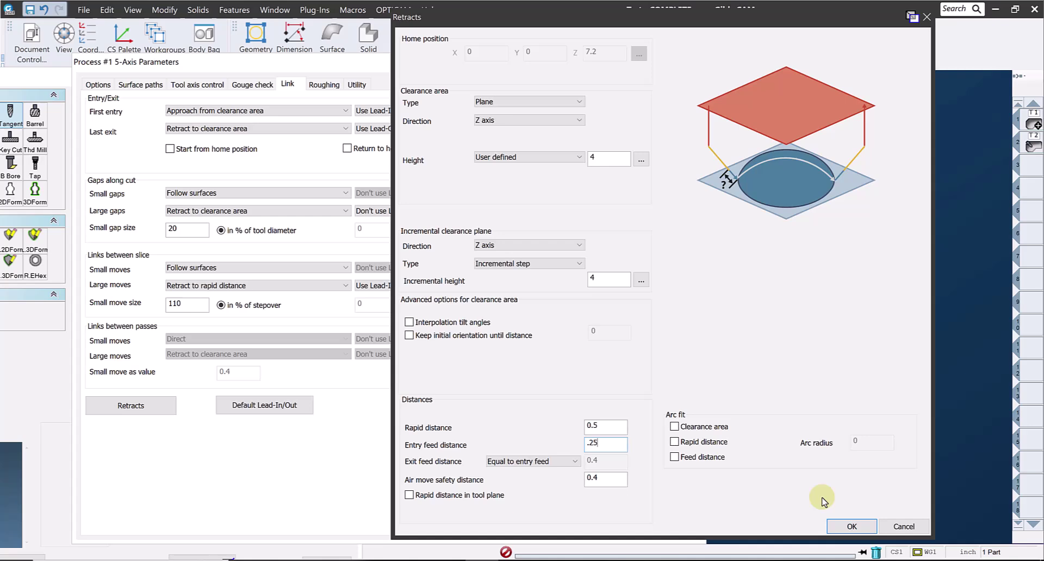
{"action": "left_click", "coordinate": [851, 527]}
Make the default lead-in a vertical tangent arc with 45 sweep and 100% diameter, copied to lead-out
{"action": "left_click", "coordinate": [271, 406]}
{"action": "left_click", "coordinate": [267, 405]}
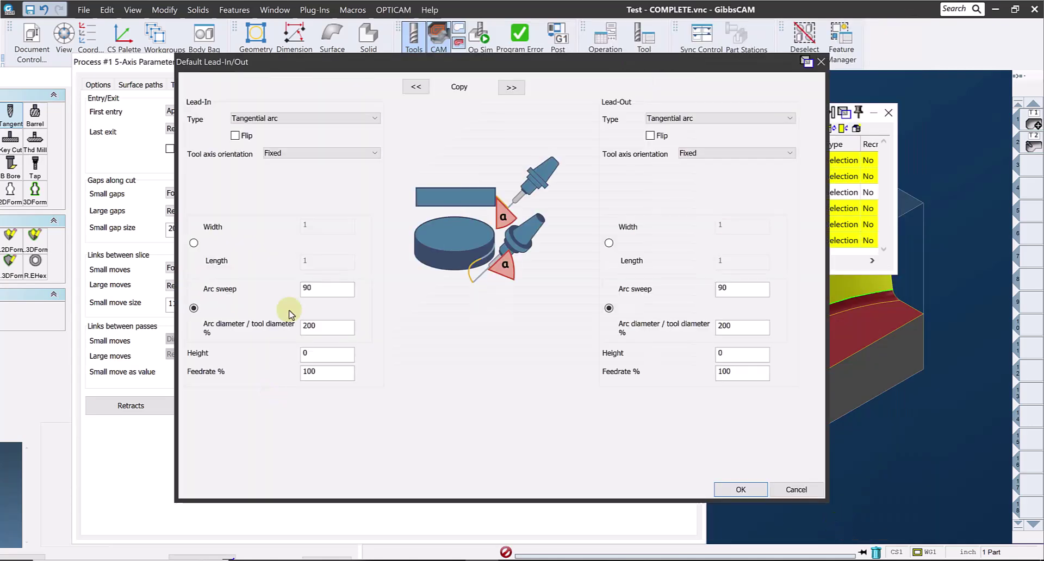
{"action": "left_click", "coordinate": [279, 119]}
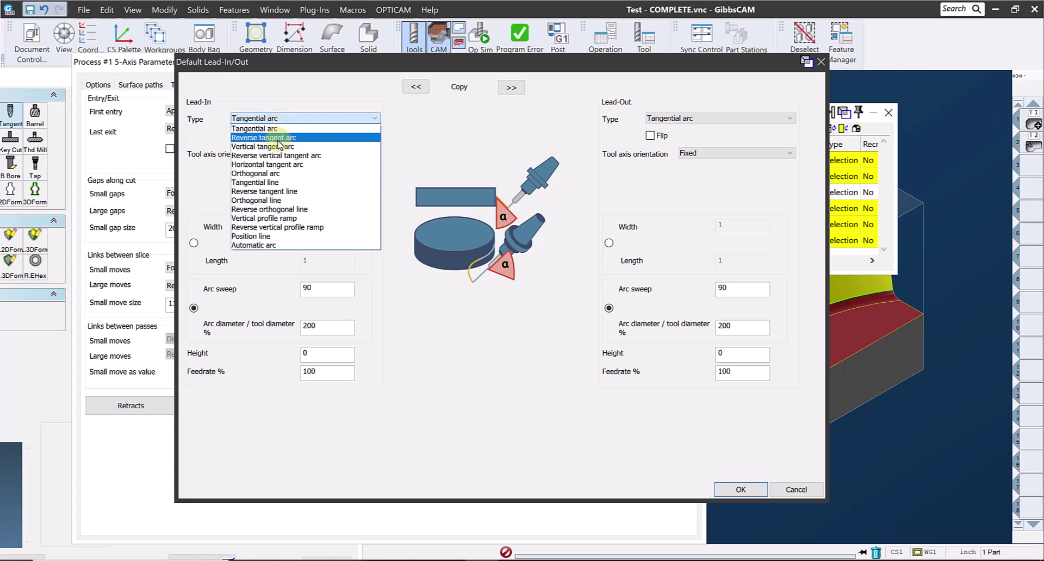
{"action": "left_click", "coordinate": [279, 147]}
{"action": "left_click_drag", "start_coordinate": [311, 286], "coordinate": [294, 291]}
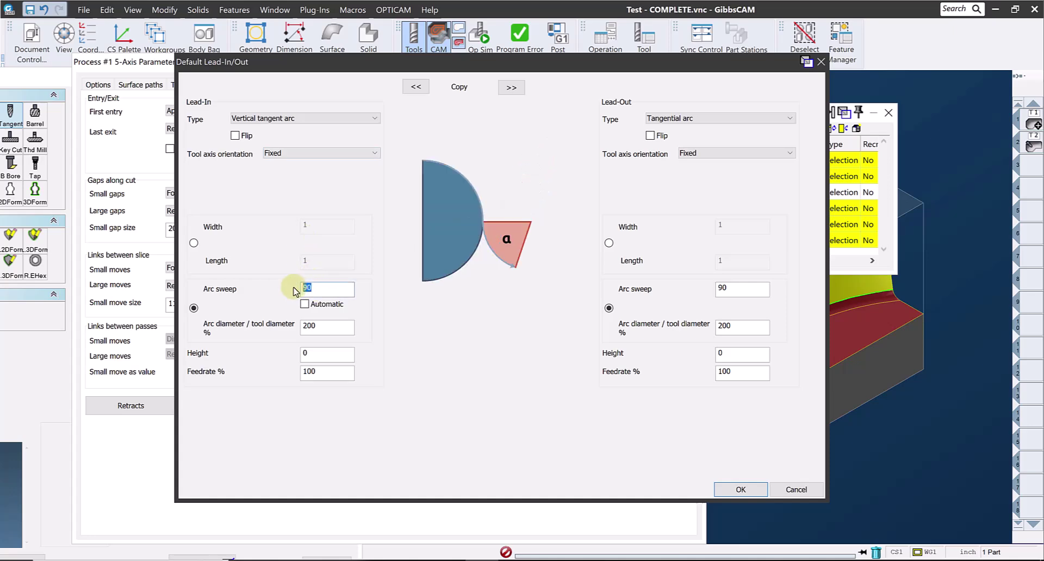
{"action": "left_click_drag", "start_coordinate": [317, 327], "coordinate": [268, 323]}
{"action": "type", "text": "100"}
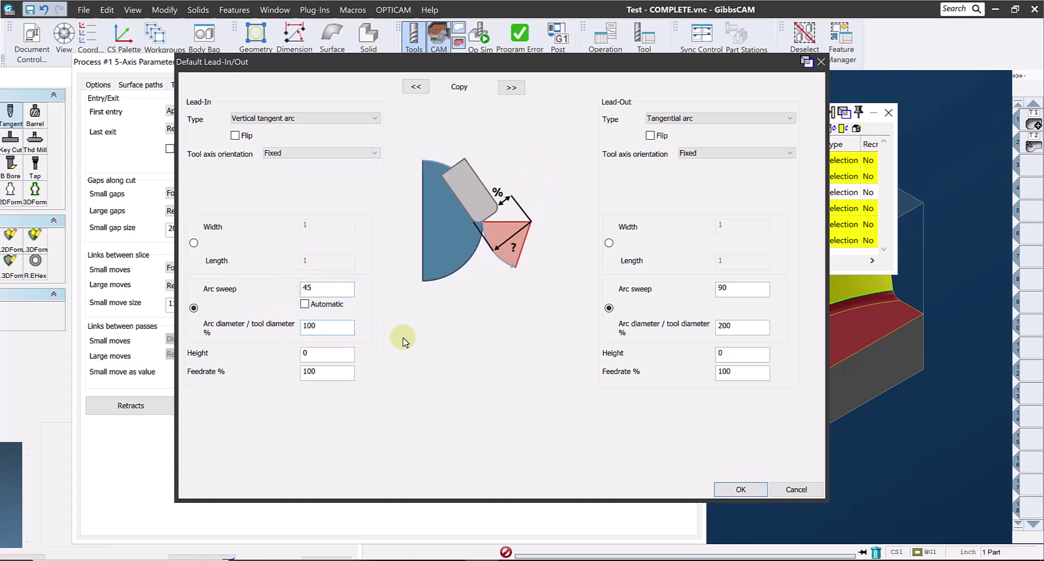
{"action": "left_click", "coordinate": [511, 88]}
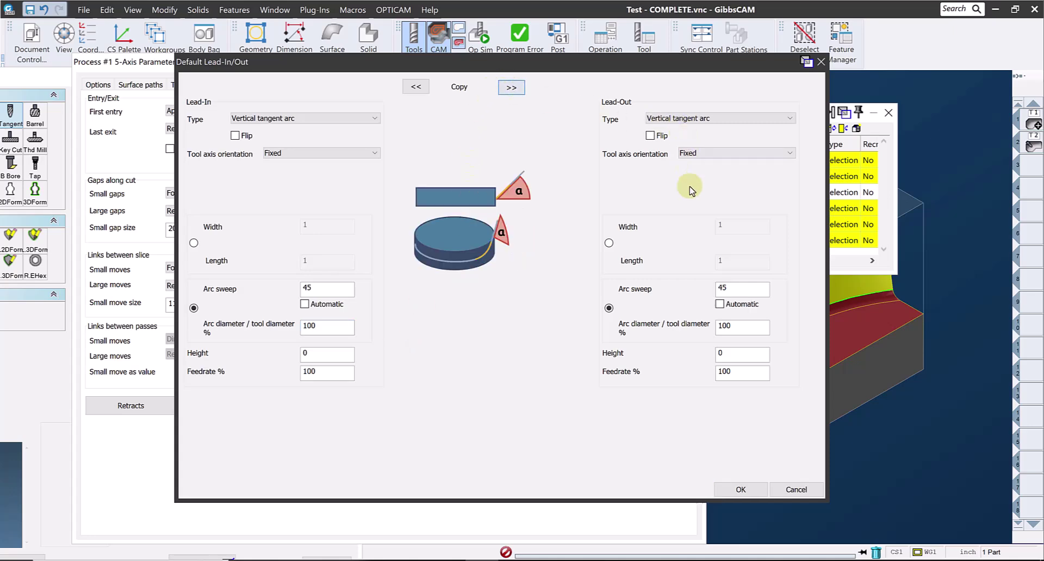
{"action": "left_click", "coordinate": [741, 491]}
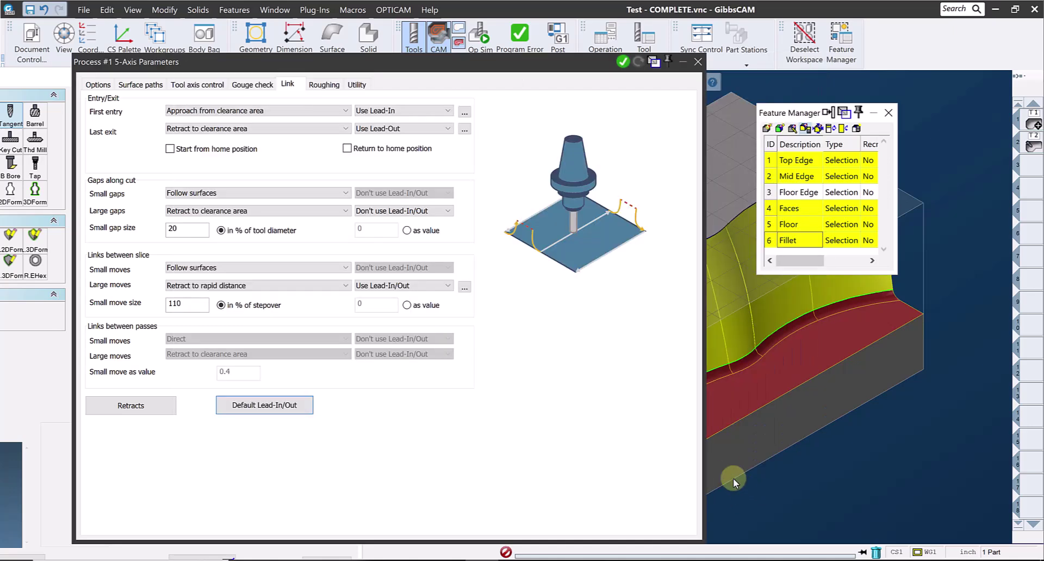
Generate the 5-axis toolpath, inspect it from below, then tidy the Feature Manager and tool panels
{"action": "left_click", "coordinate": [623, 63]}
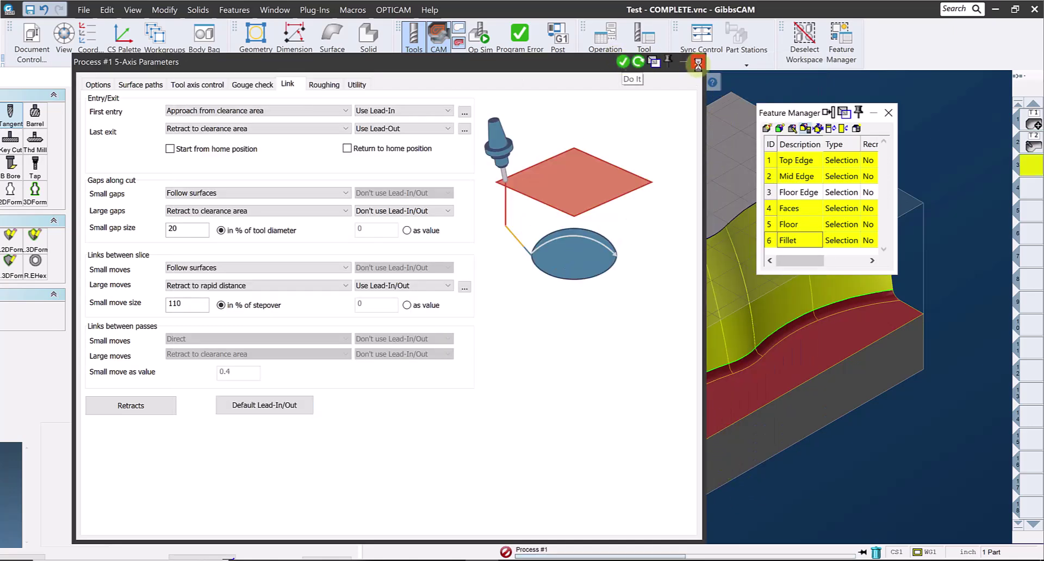
{"action": "left_click", "coordinate": [698, 62]}
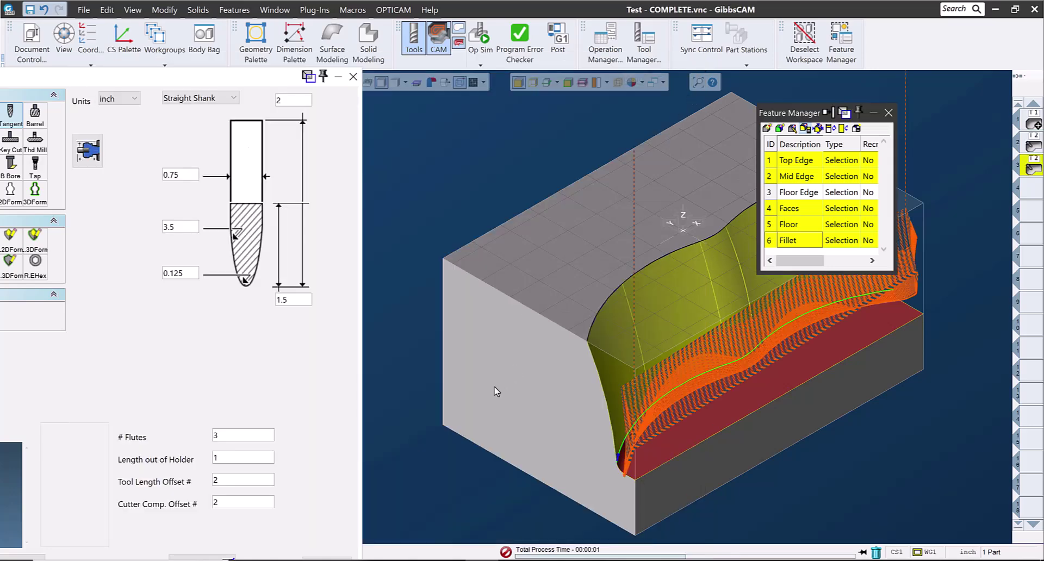
{"action": "middle_click_drag", "start_coordinate": [492, 398], "coordinate": [817, 402]}
{"action": "scroll", "coordinate": [693, 393], "scroll_direction": "up", "scroll_amount": 5}
{"action": "key", "text": "Home"}
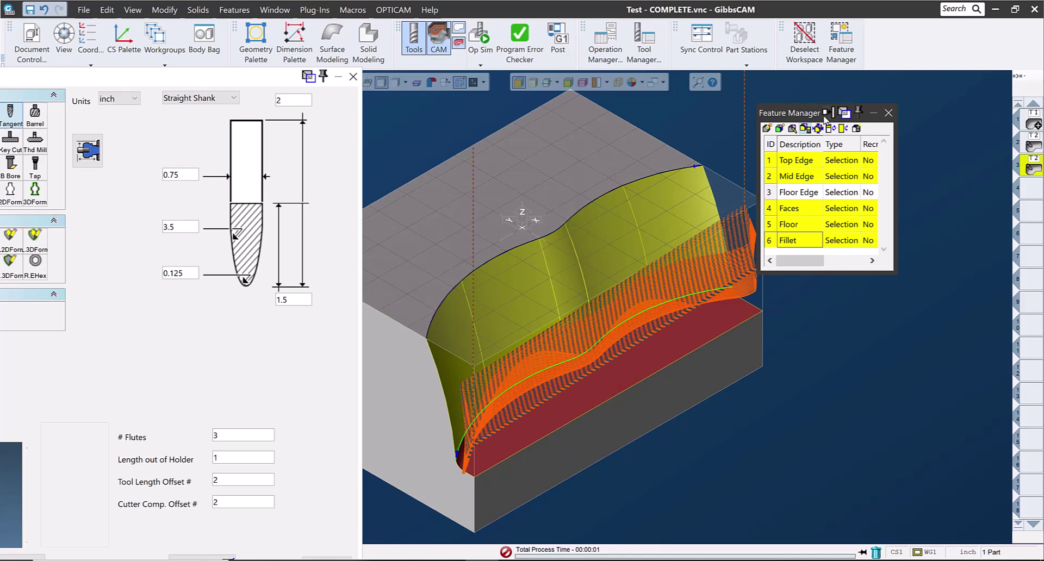
{"action": "left_click_drag", "start_coordinate": [806, 115], "coordinate": [919, 83]}
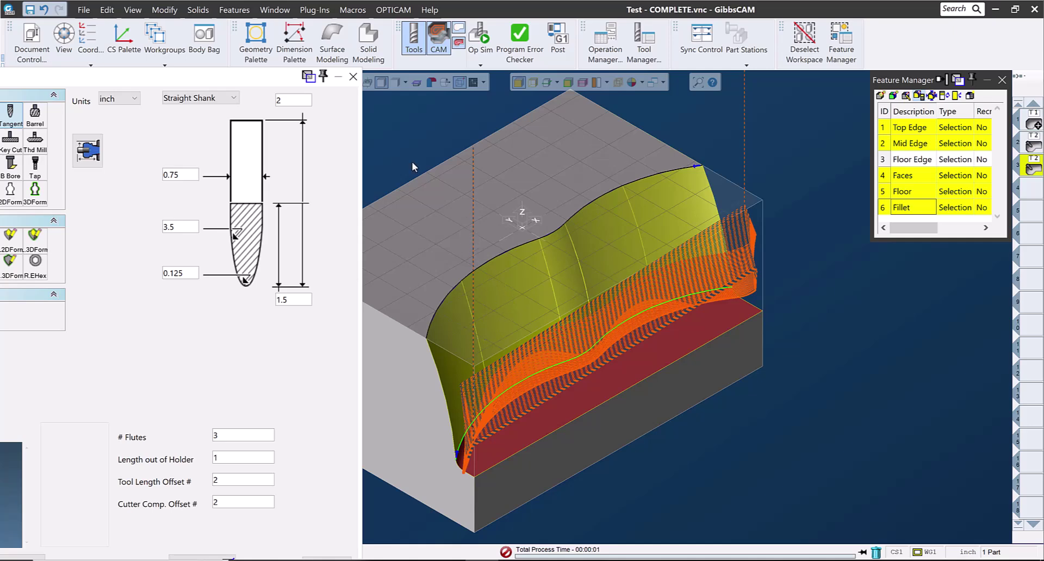
{"action": "left_click", "coordinate": [353, 77]}
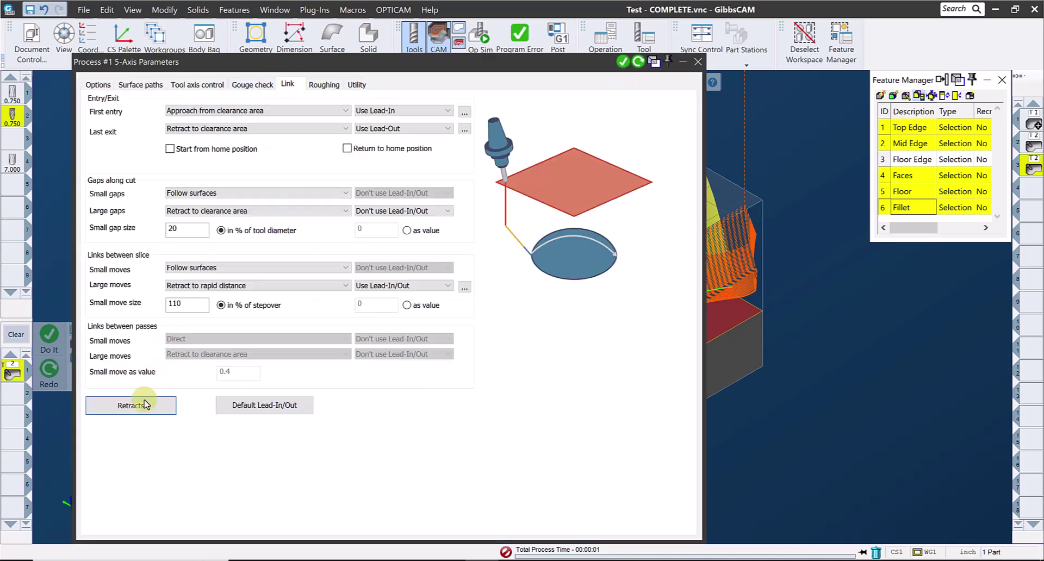
Change retracts to 0 rapid and 0 entry feed distance with .1 air move safety, then regenerate
{"action": "left_click", "coordinate": [131, 406]}
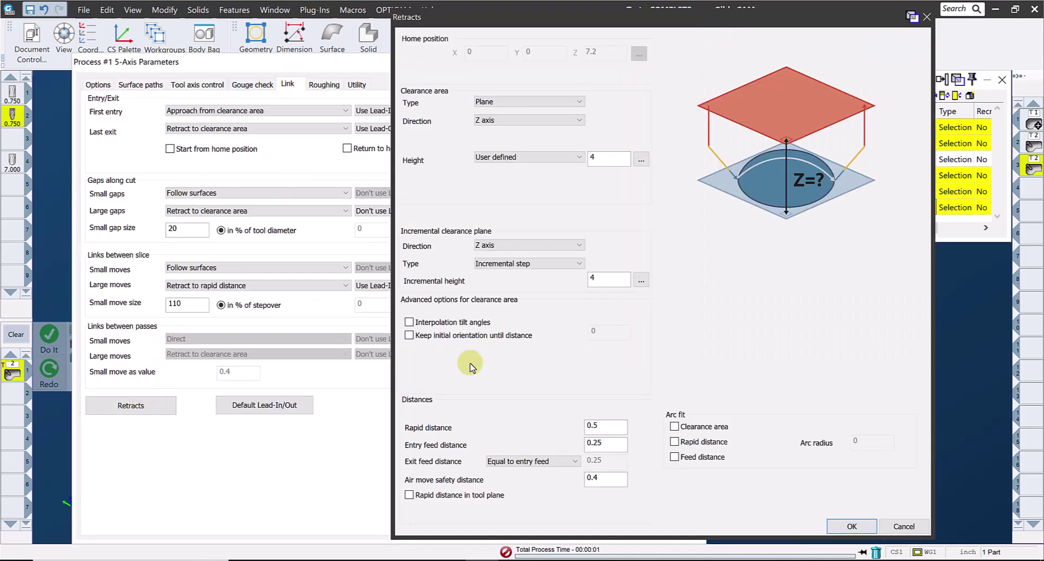
{"action": "double_click", "coordinate": [600, 425]}
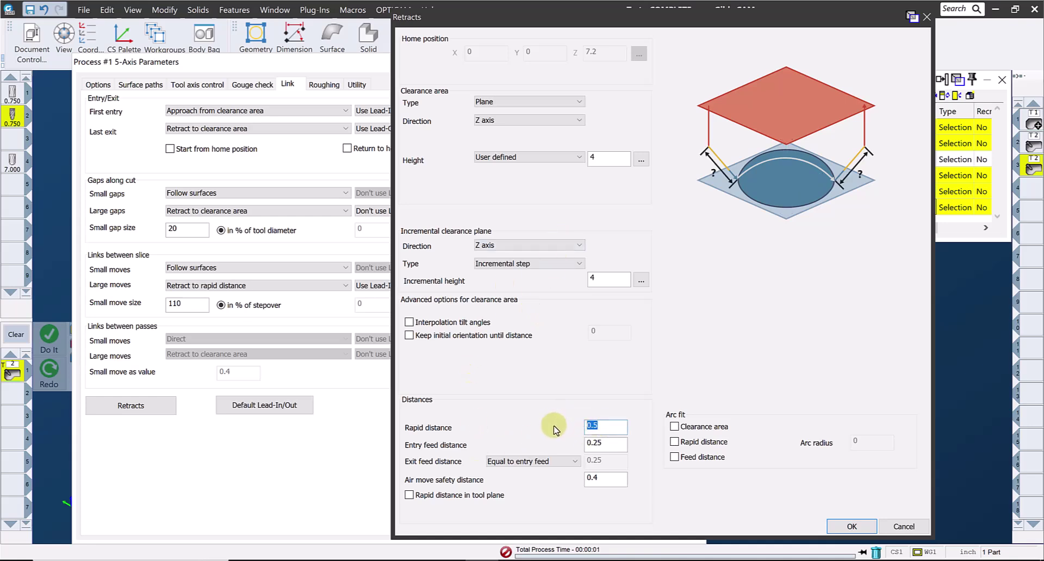
{"action": "type", "text": "0"}
{"action": "double_click", "coordinate": [607, 446]}
{"action": "type", "text": "0"}
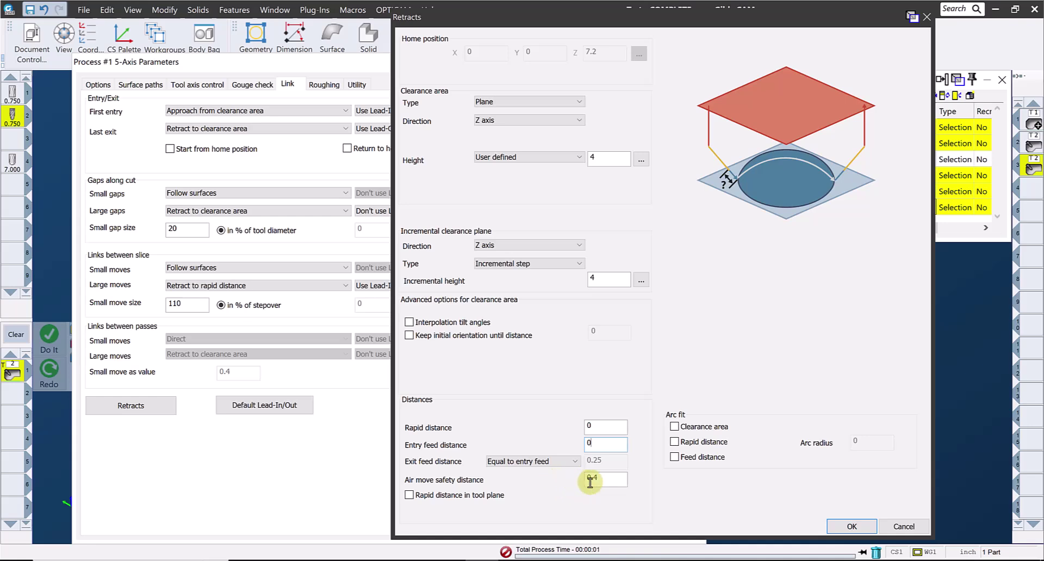
{"action": "double_click", "coordinate": [604, 480]}
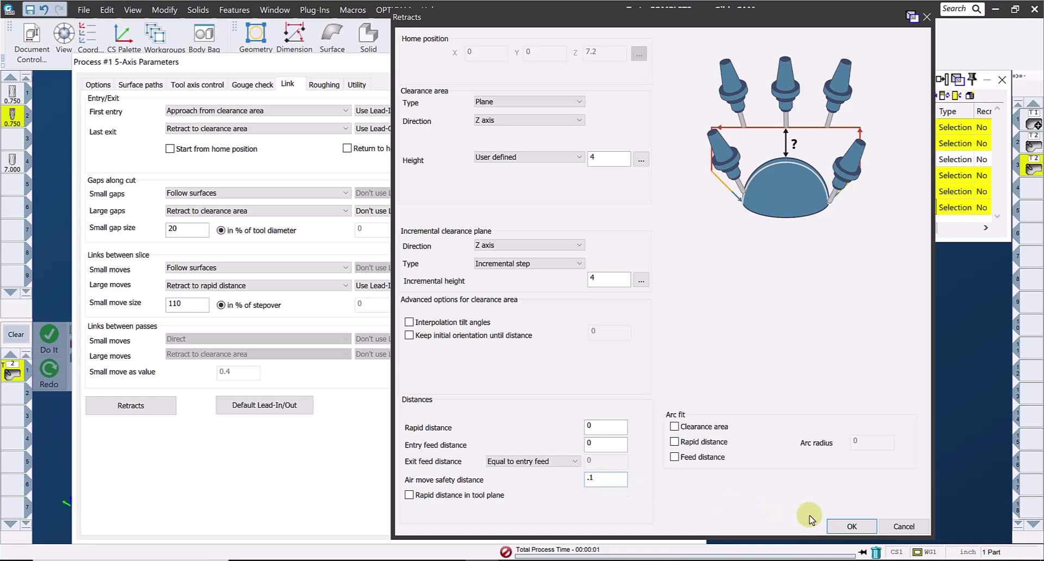
{"action": "left_click", "coordinate": [849, 526]}
{"action": "left_click", "coordinate": [639, 62]}
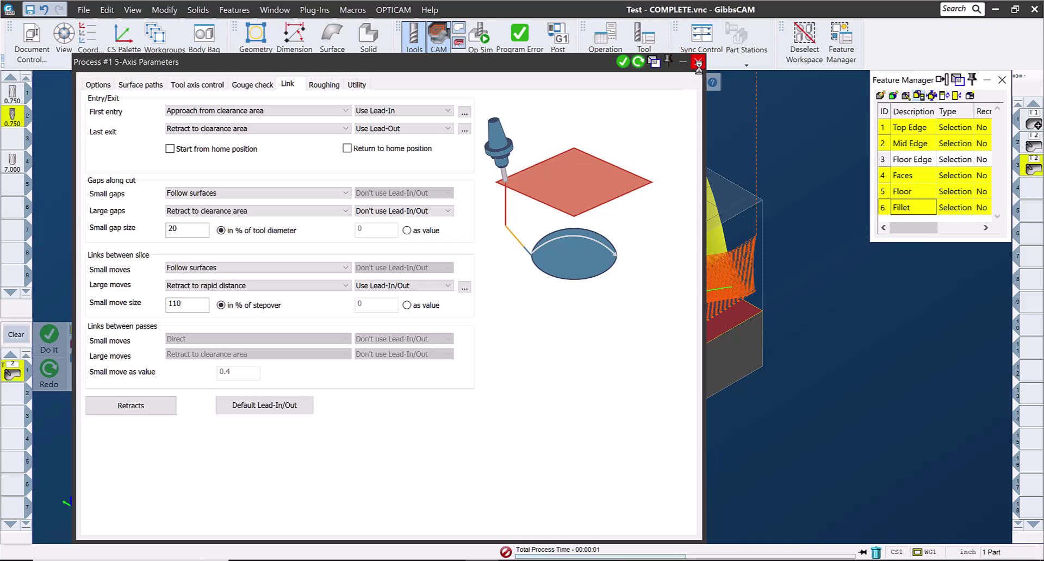
Close the parameters and orbit around the regenerated toolpath, including from the isometric view
{"action": "left_click", "coordinate": [698, 63]}
{"action": "middle_click_drag", "start_coordinate": [533, 402], "coordinate": [411, 384]}
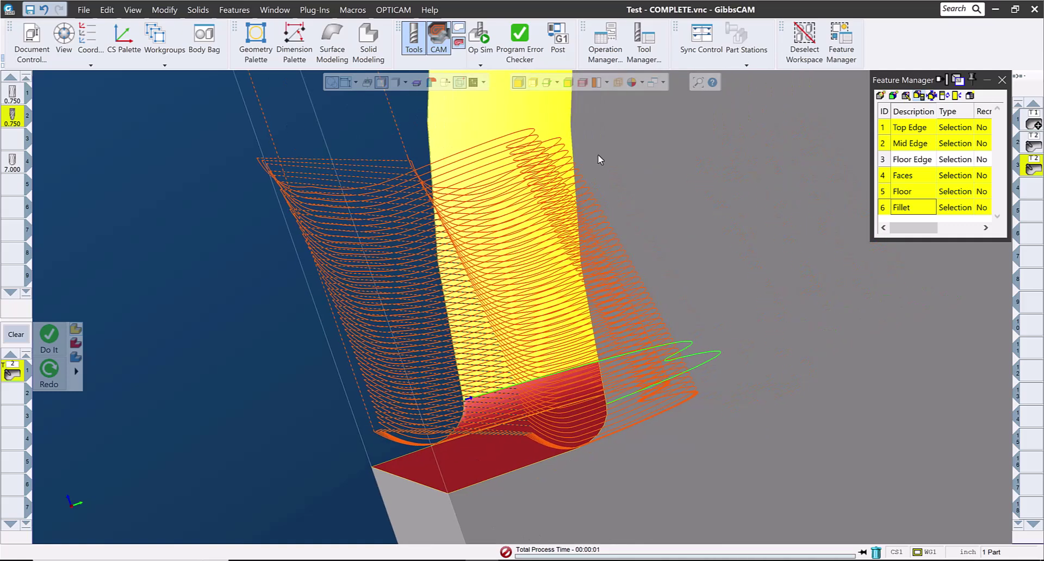
{"action": "key", "text": "Home"}
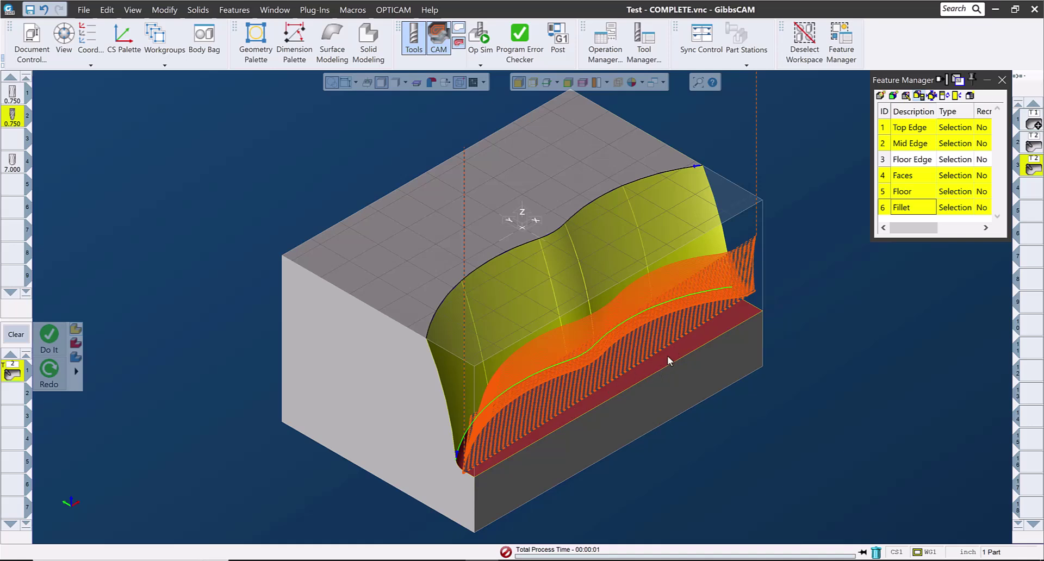
{"action": "middle_click_drag", "start_coordinate": [671, 406], "coordinate": [430, 326]}
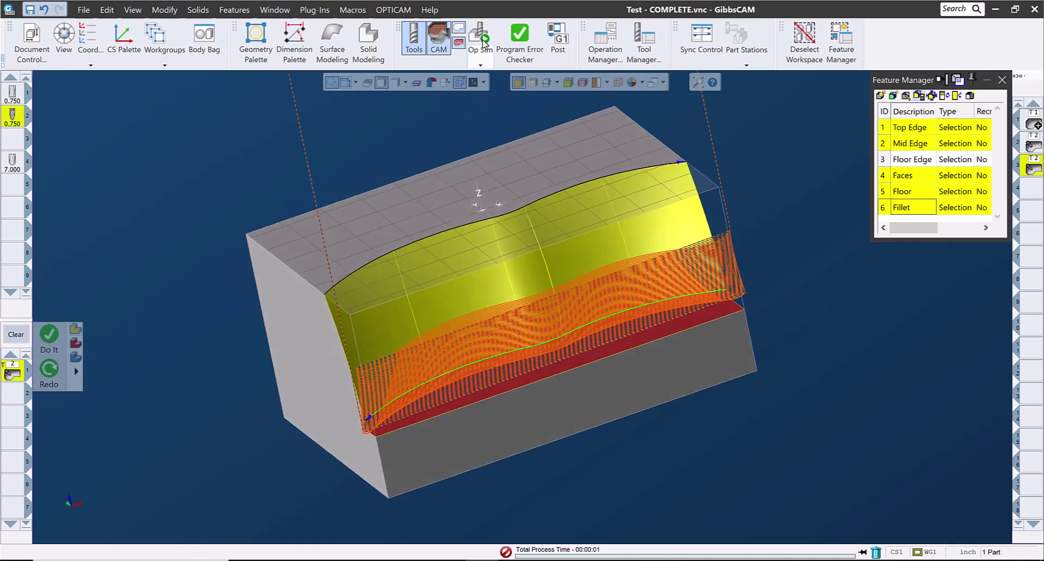
Play operation 3's barrel-tool finishing pass in Op Sim at higher speed, viewing the curved wall
{"action": "left_click", "coordinate": [483, 40]}
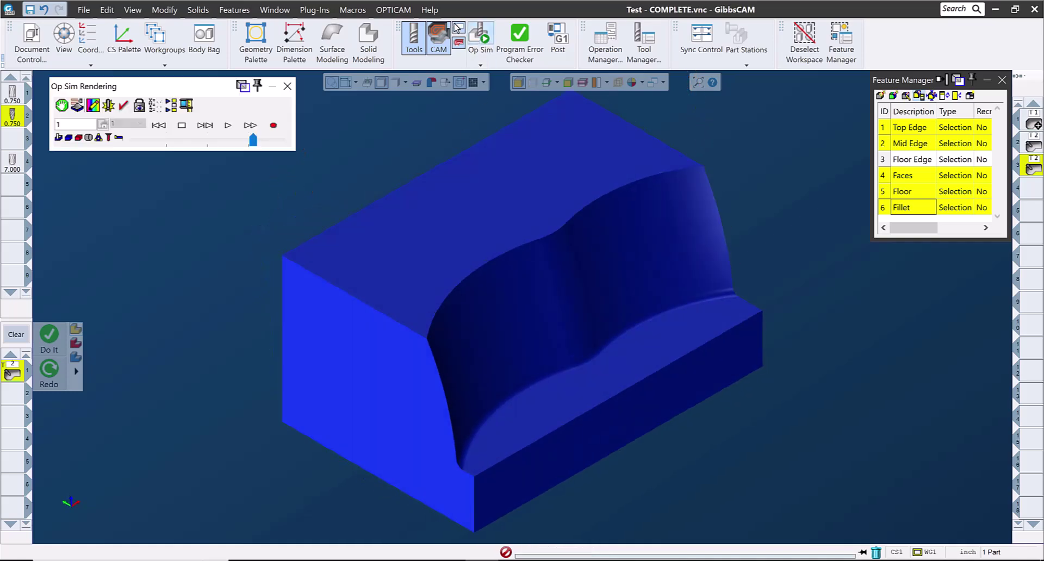
{"action": "left_click", "coordinate": [229, 126]}
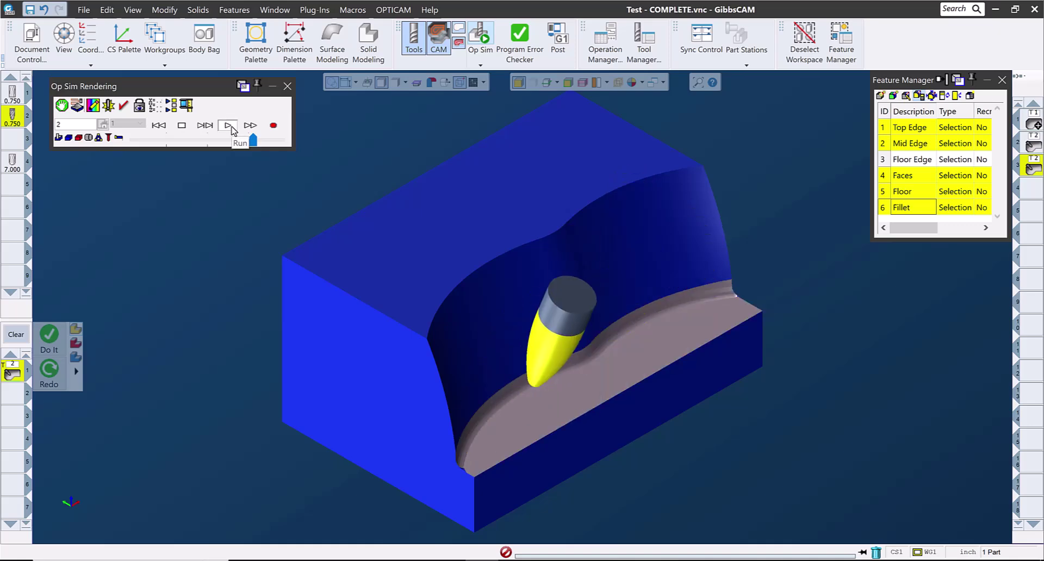
{"action": "left_click_drag", "start_coordinate": [253, 140], "coordinate": [275, 141]}
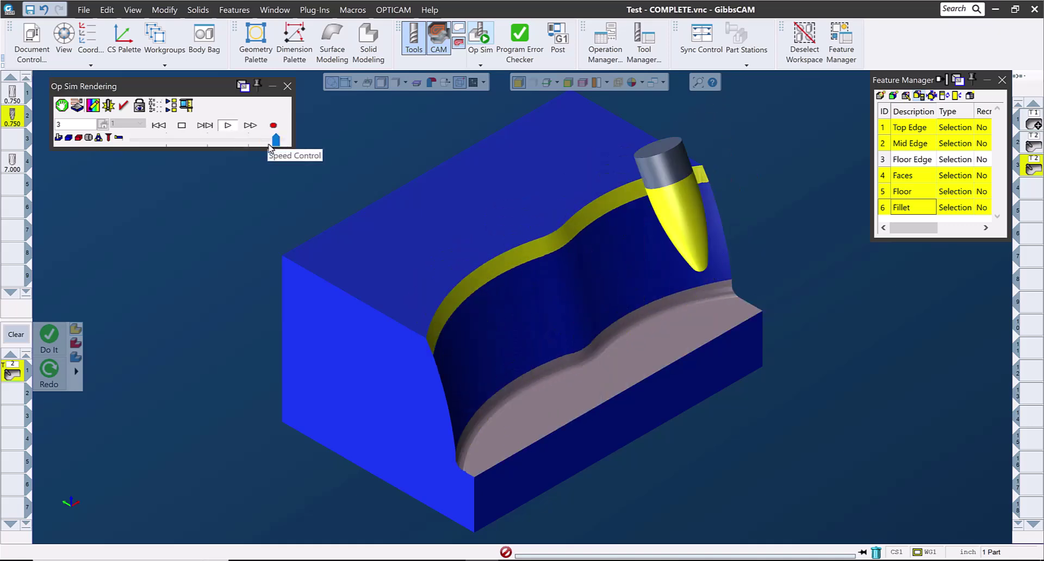
{"action": "middle_click_drag", "start_coordinate": [677, 351], "coordinate": [502, 360]}
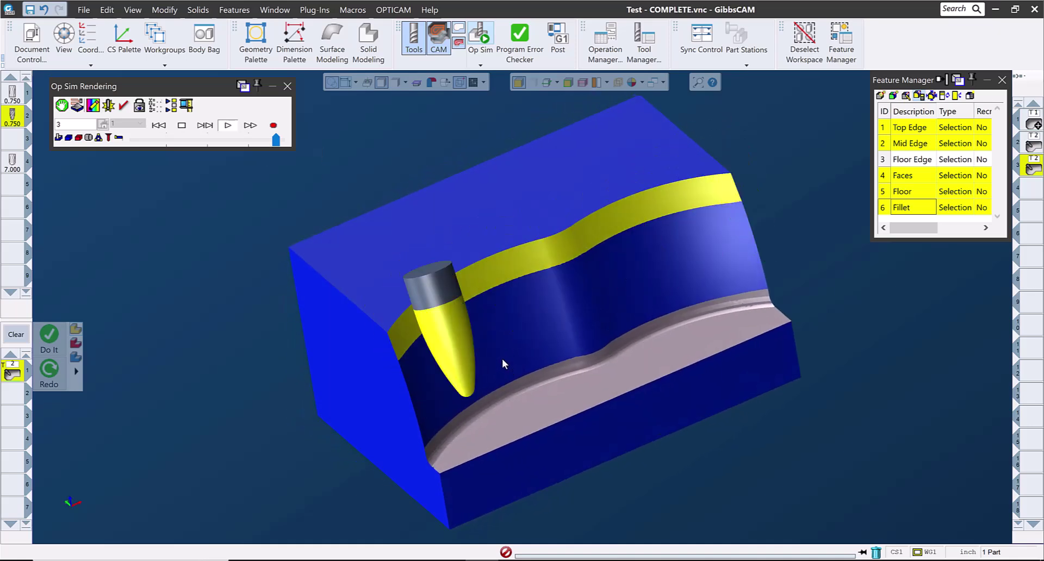